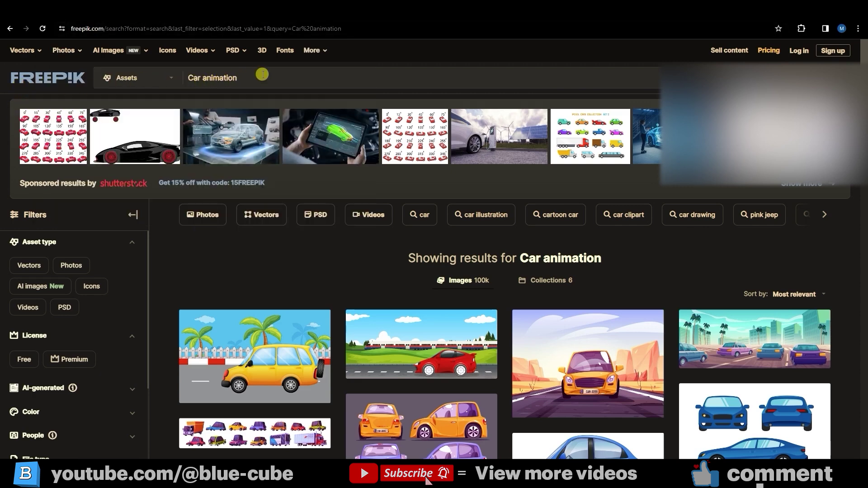
Reload the car animation search and filter the results to free vectors
key(Return)
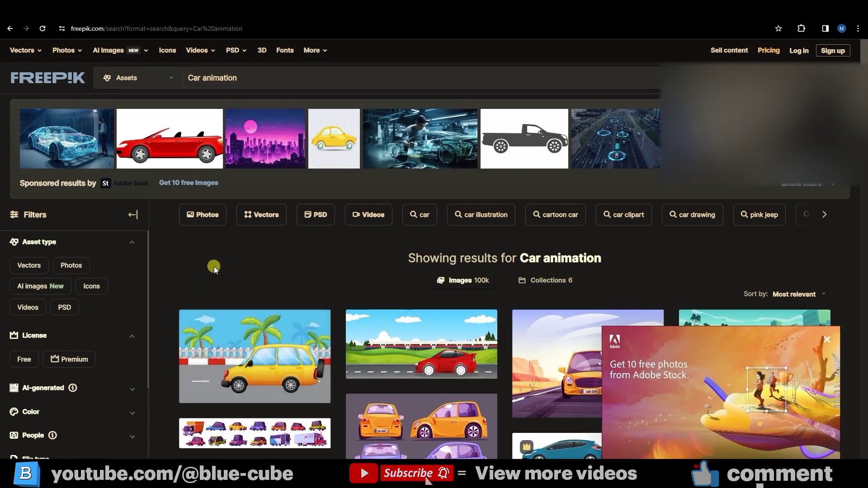
click(30, 267)
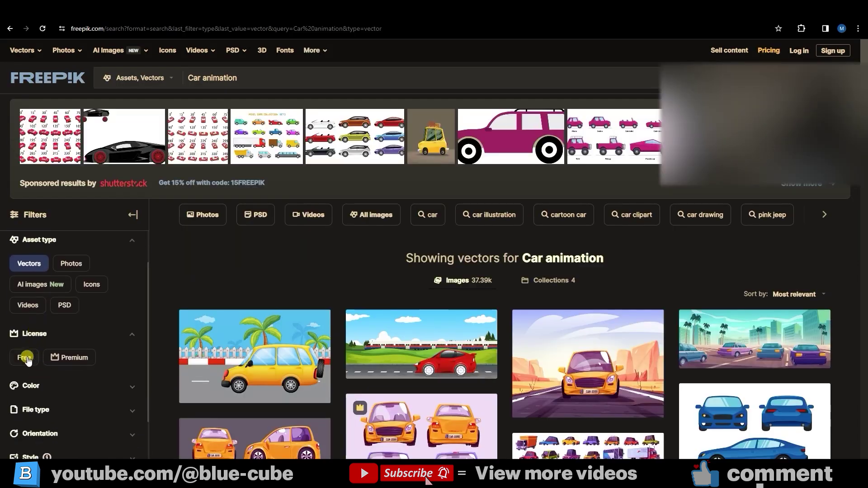
click(23, 358)
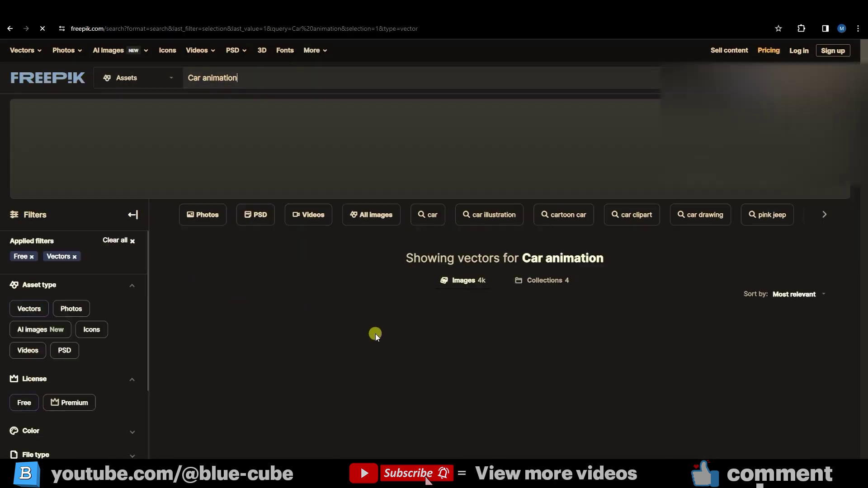
Scroll the results and open the red sedan multi-view pack's download page
scroll(561, 375, down, 5)
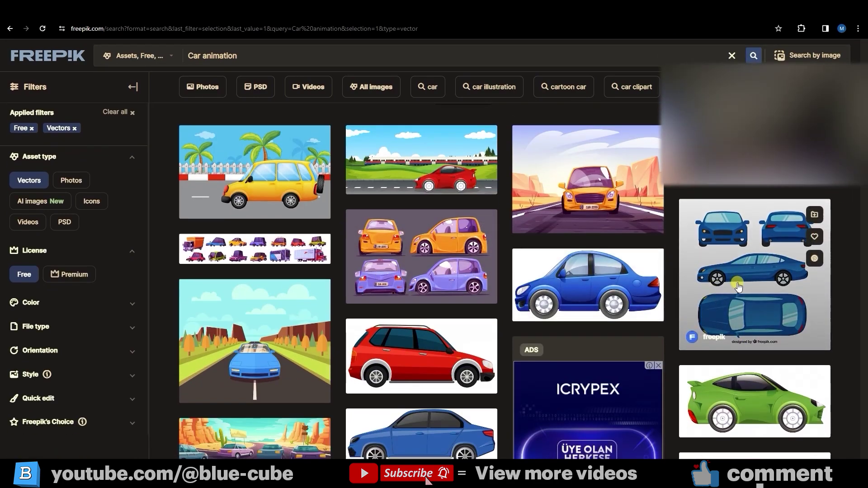
scroll(737, 300, down, 6)
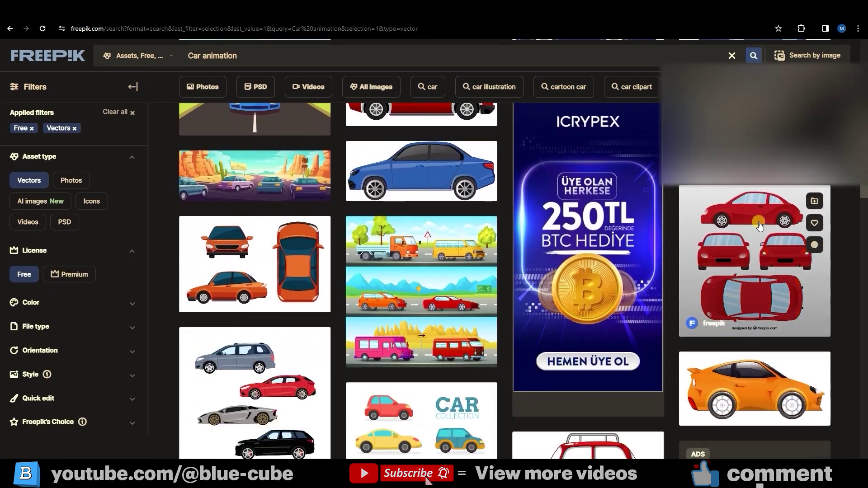
click(743, 263)
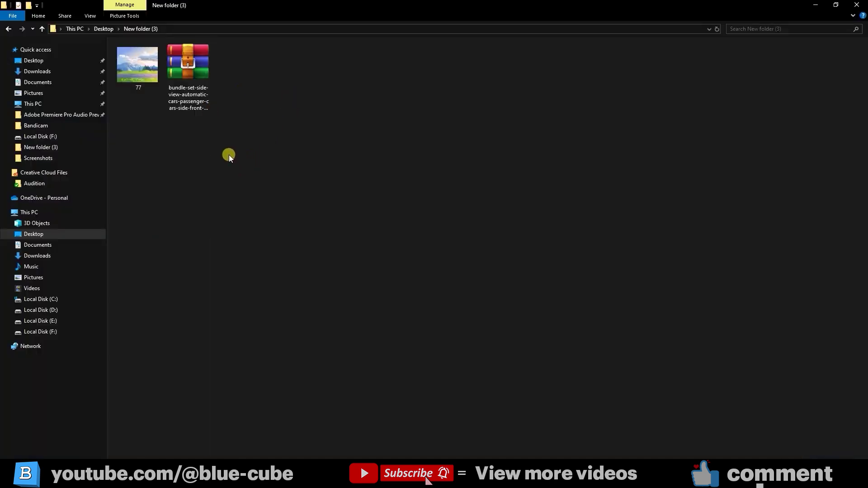
Extract the downloaded car ZIP into a new folder and open that folder
click(187, 65)
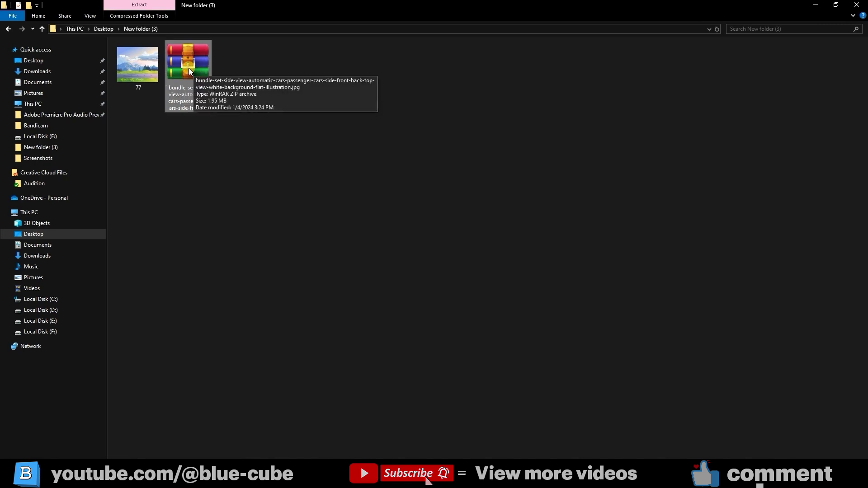
right_click(188, 67)
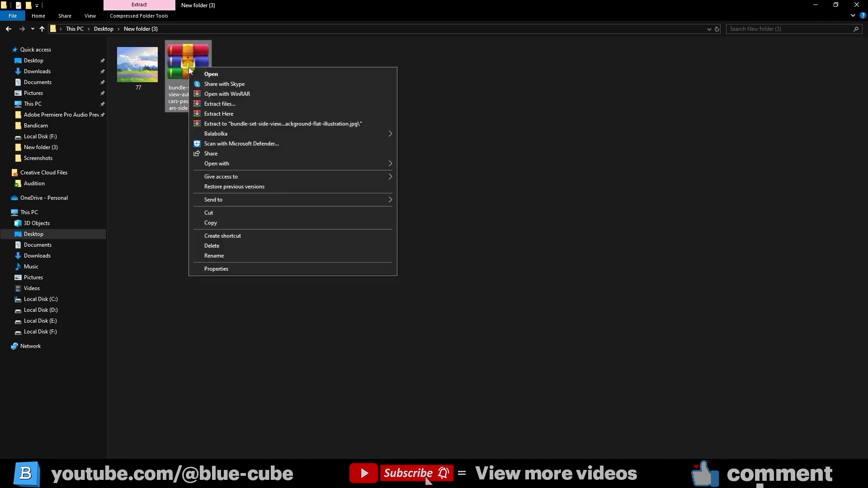
click(215, 104)
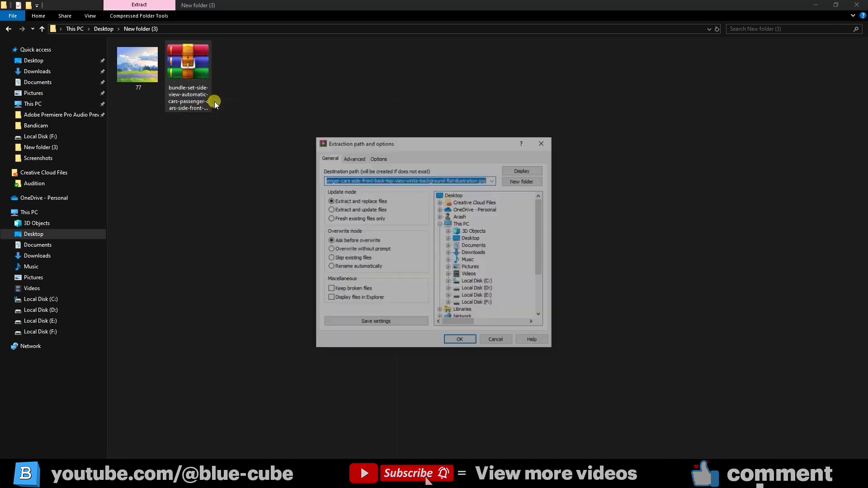
click(460, 340)
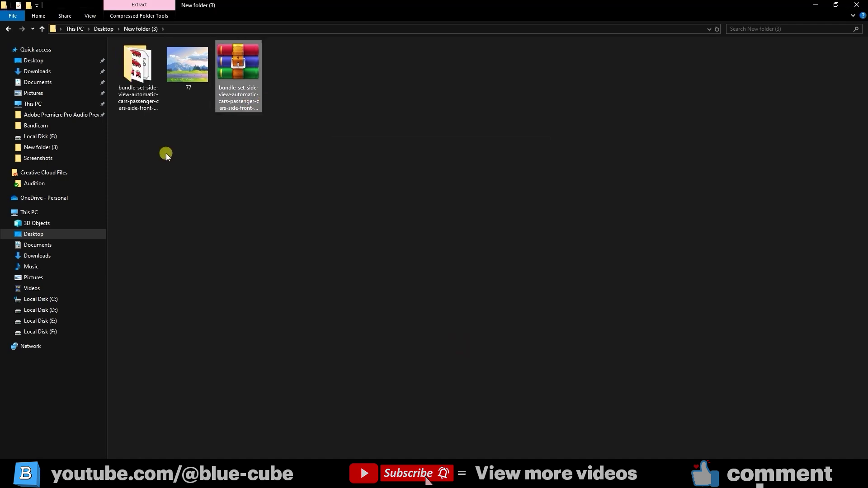
double_click(139, 68)
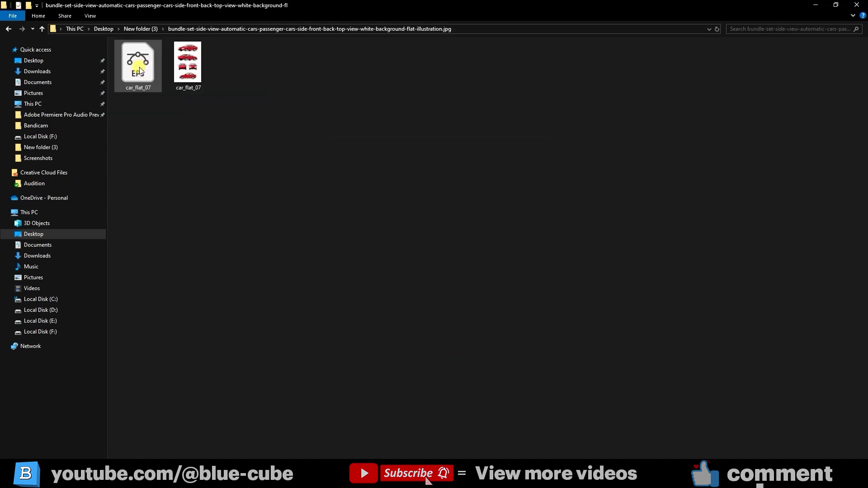
Preview the car_flat_07 JPG, then open car_flat_07.eps in Adobe Illustrator
double_click(188, 63)
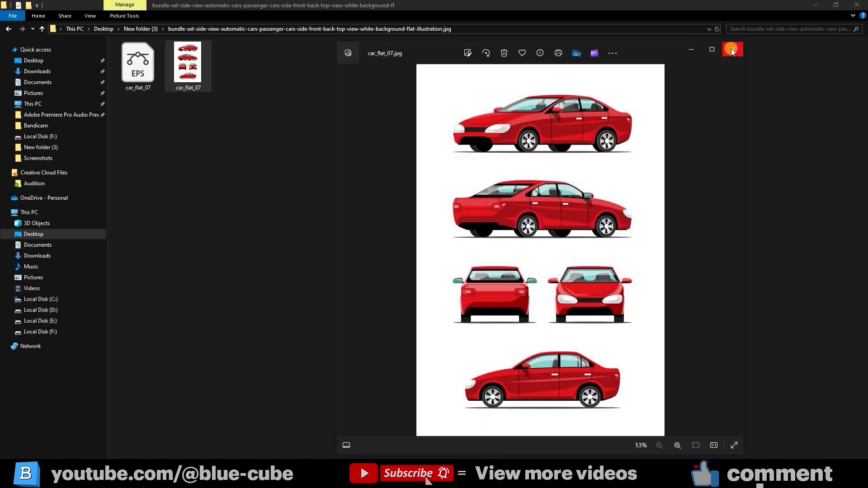
click(731, 48)
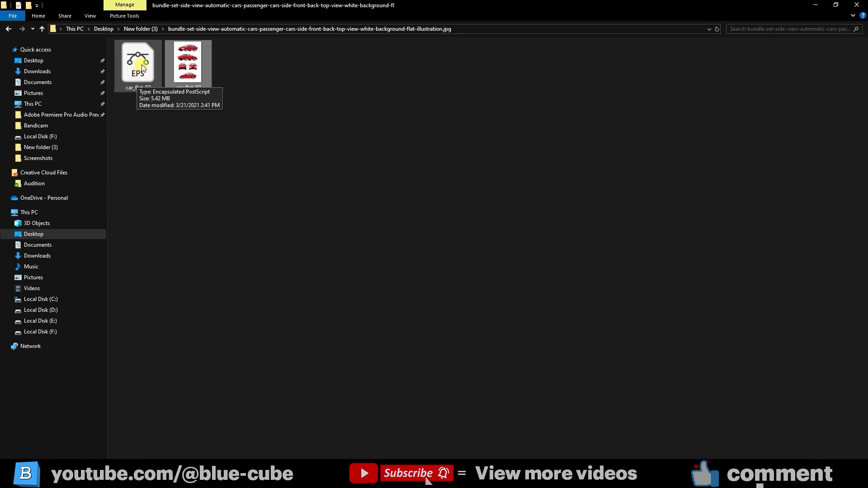
click(140, 74)
double_click(142, 71)
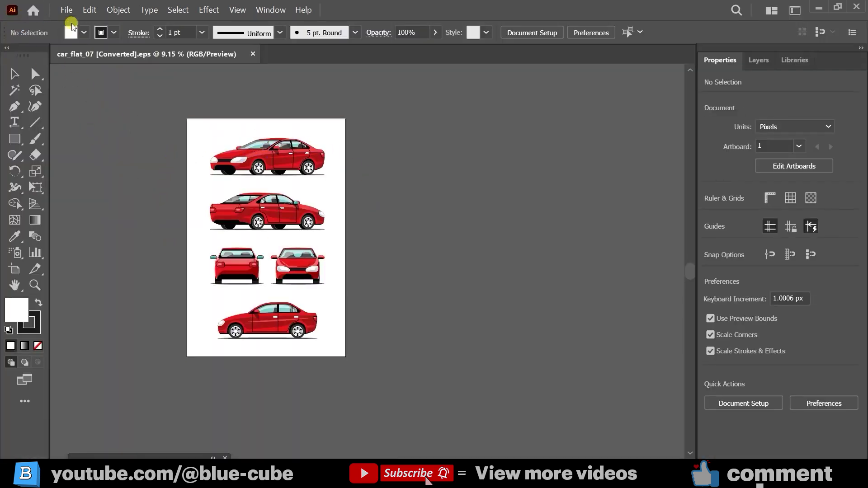
Save the sedan artwork as car_flat_07 [Converted].ai with default Illustrator options
click(65, 12)
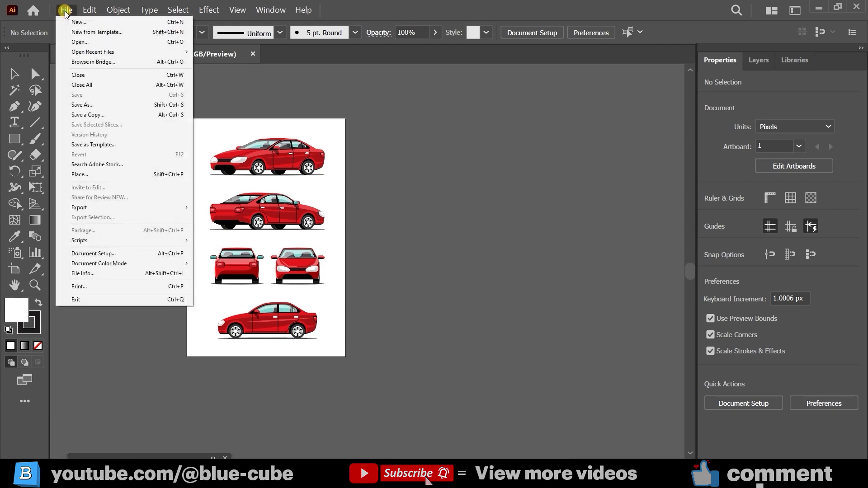
click(87, 105)
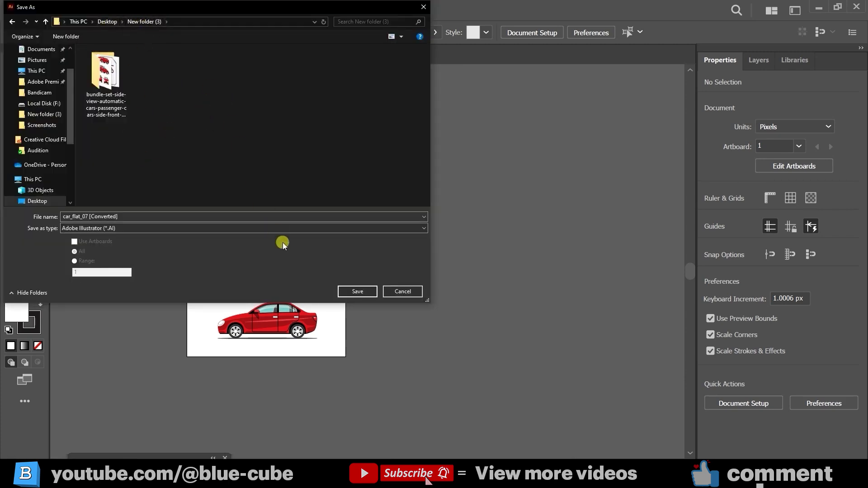
click(357, 291)
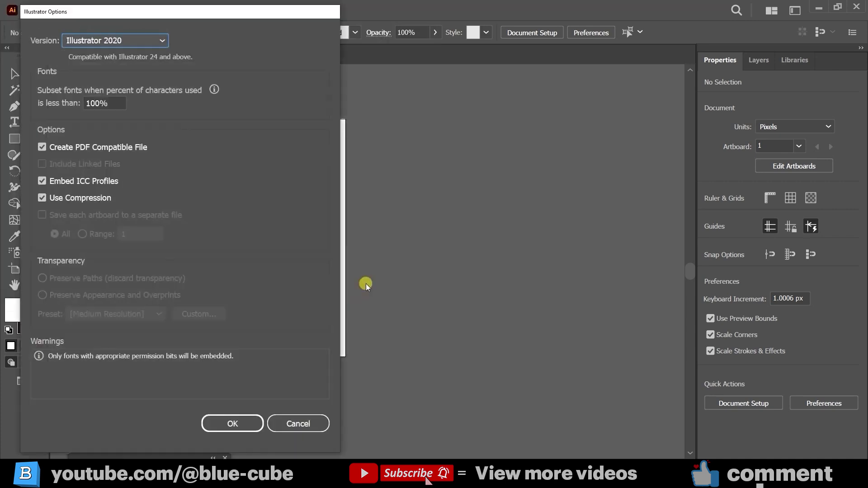
click(242, 425)
key(alt+Tab)
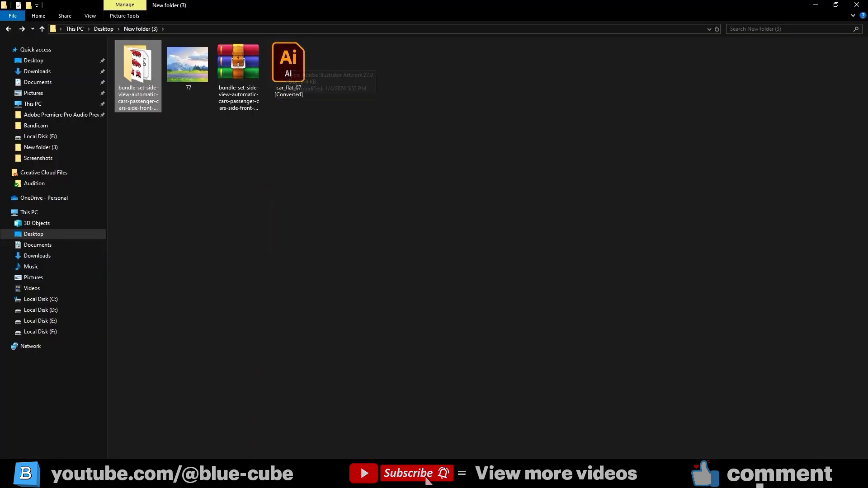
Float the New folder (3) window over Animate and drag car_flat_07 [Converted].ai onto the stage
click(256, 432)
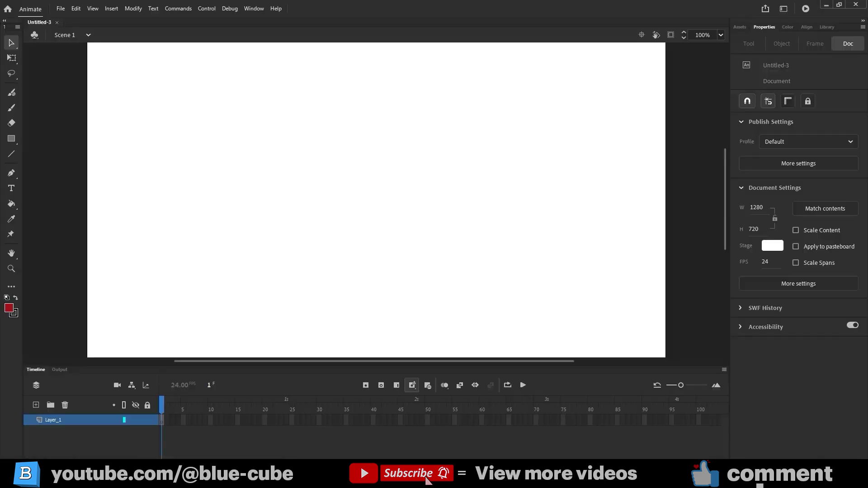
mouse_move(207, 478)
click(248, 435)
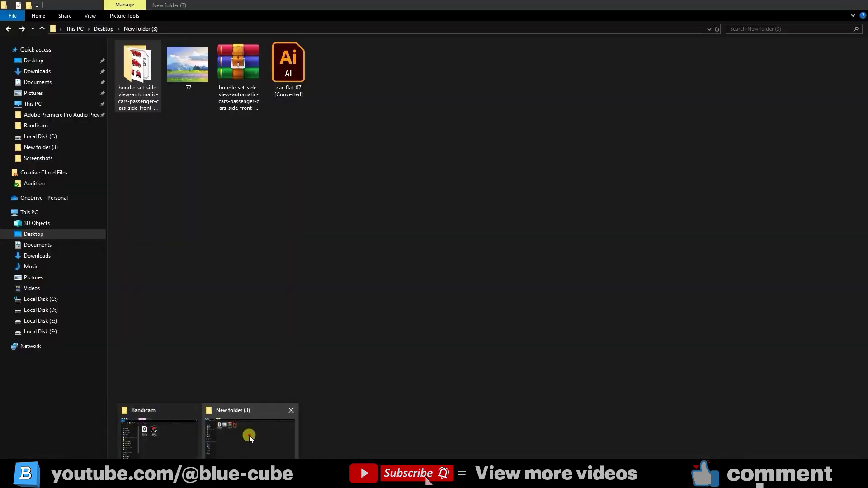
click(837, 5)
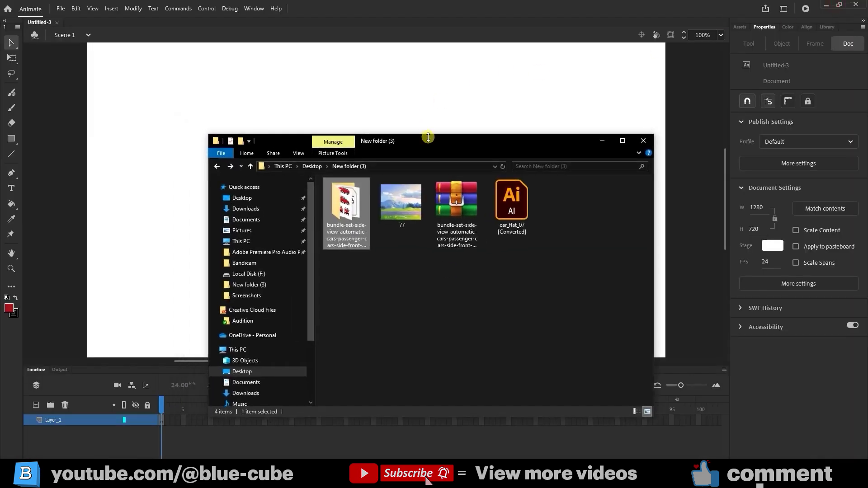
drag(429, 140, 539, 127)
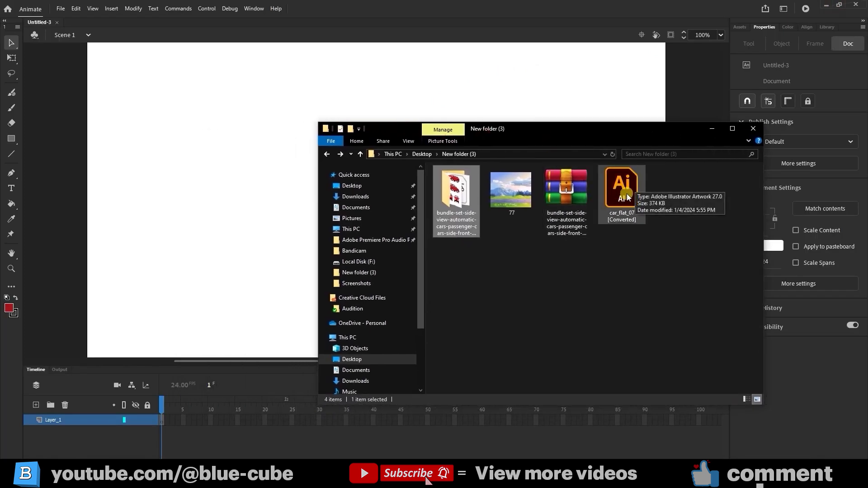
drag(627, 196, 263, 216)
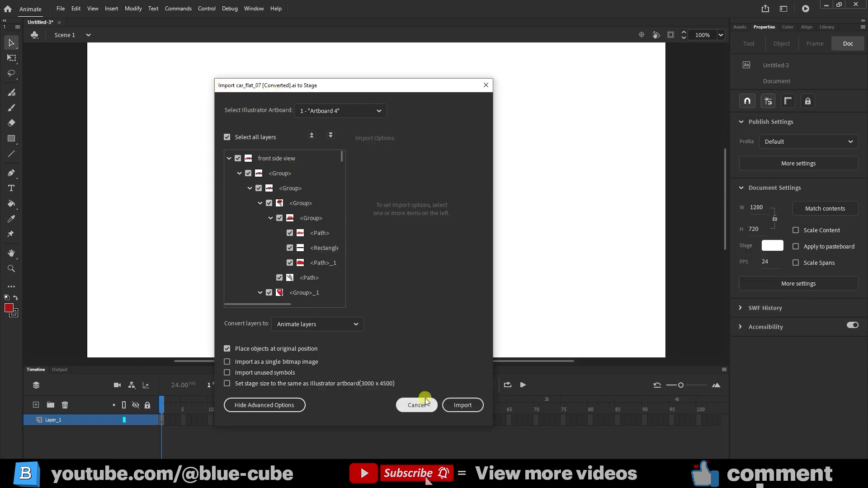
Import the car artwork and zoom the stage to 25% to see every car view
click(463, 406)
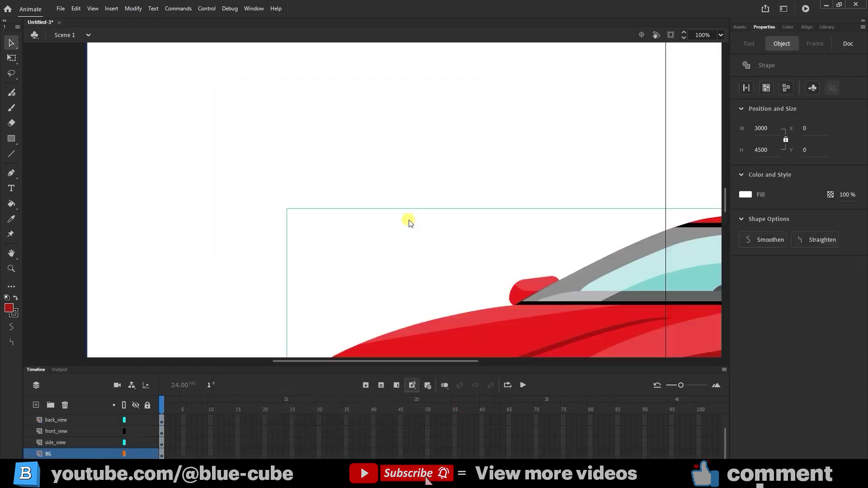
click(721, 35)
click(730, 92)
drag(508, 281, 468, 206)
key(q)
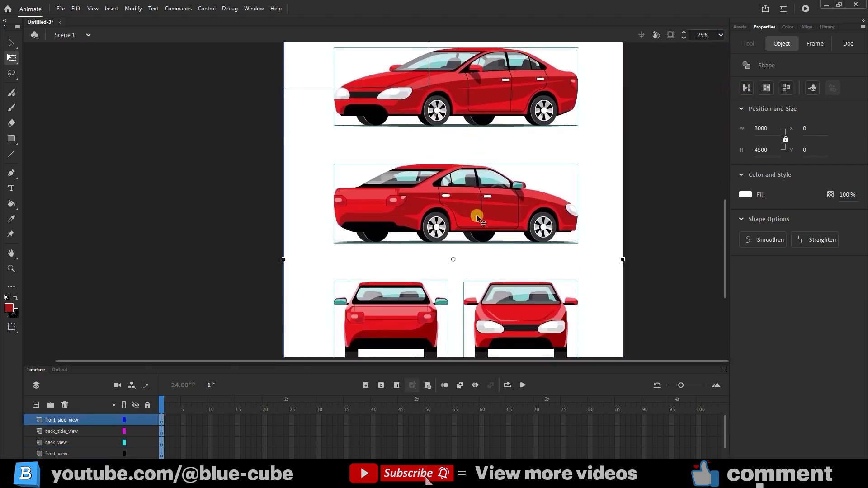
scroll(477, 215, down, 5)
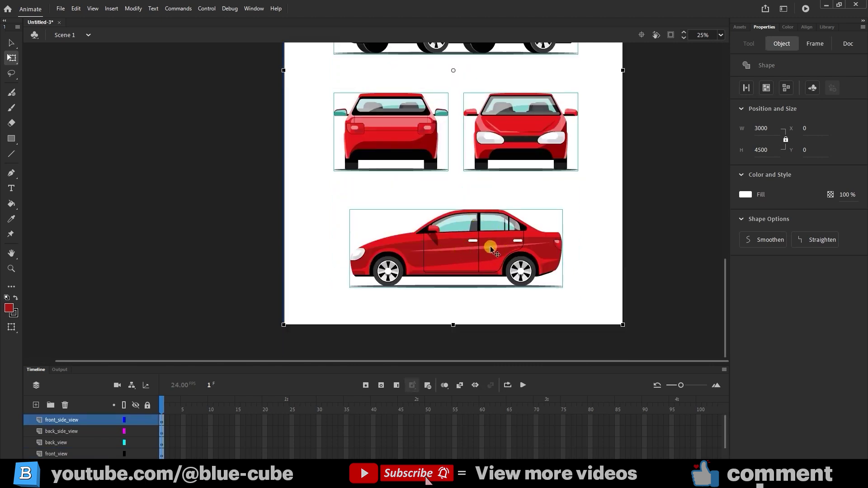
scroll(473, 252, up, 5)
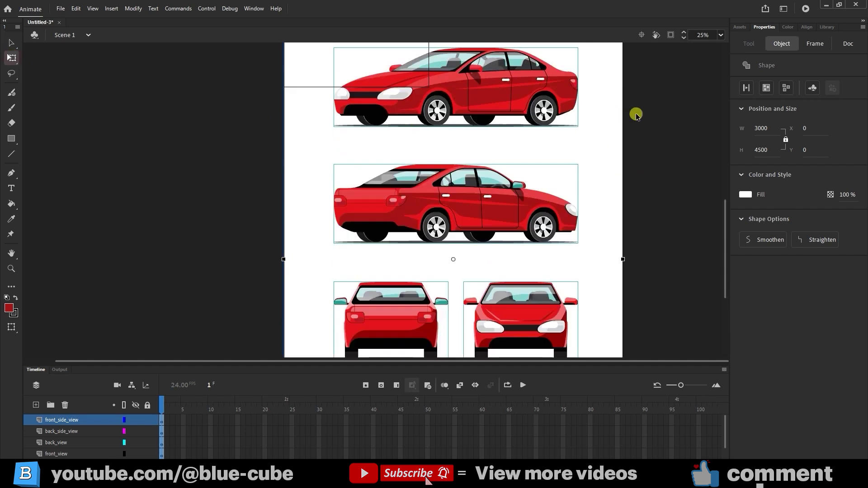
click(647, 142)
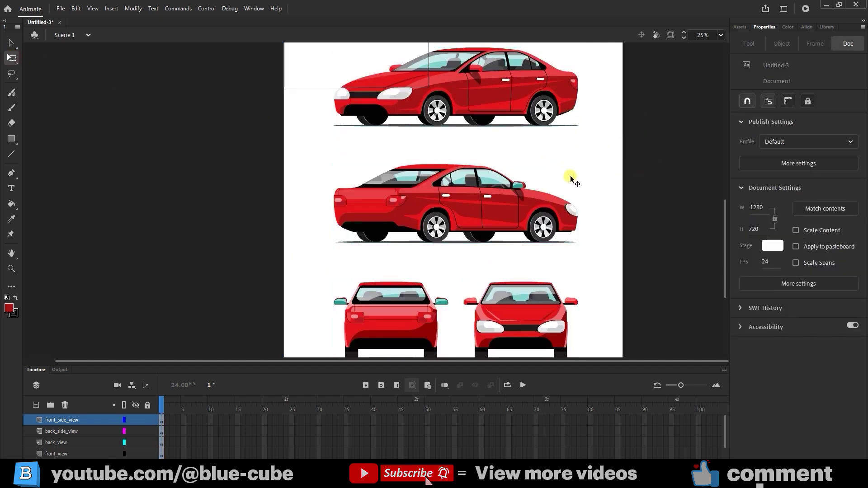
Delete the top and second side-view car copies
click(503, 96)
key(Delete)
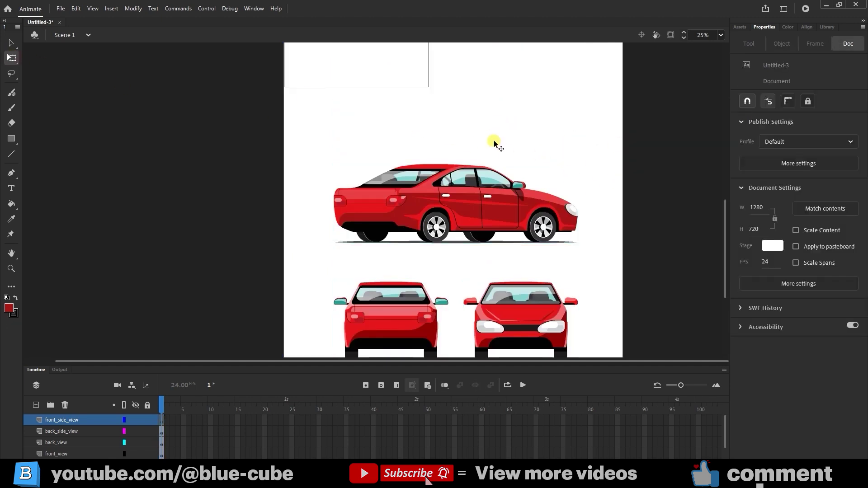
click(487, 200)
key(Delete)
scroll(514, 202, down, 3)
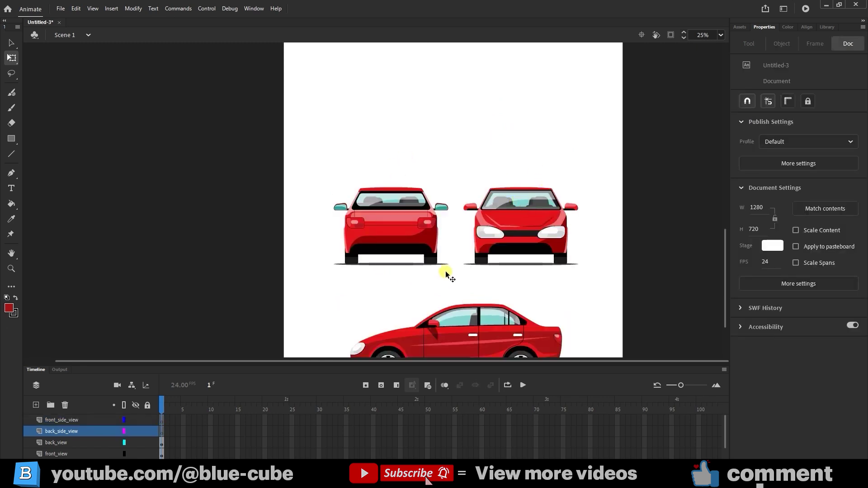
Delete the front and rear car views and move the side-view sedan up to mid-stage
right_click(509, 220)
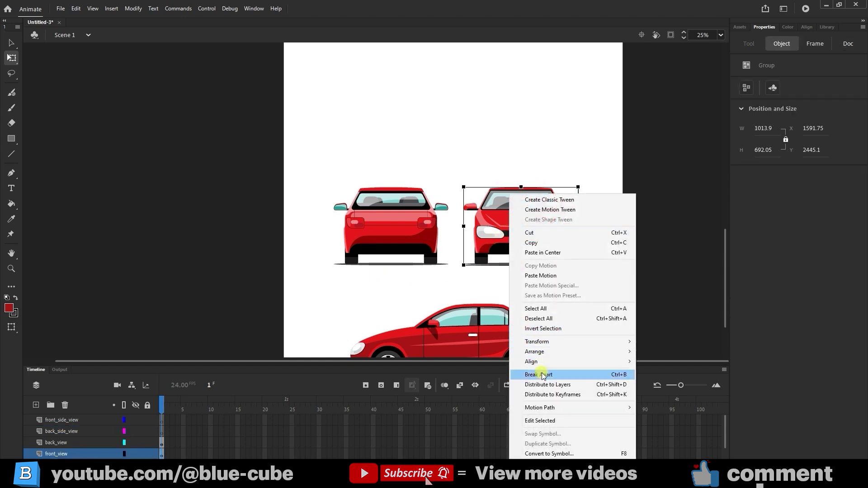
click(658, 165)
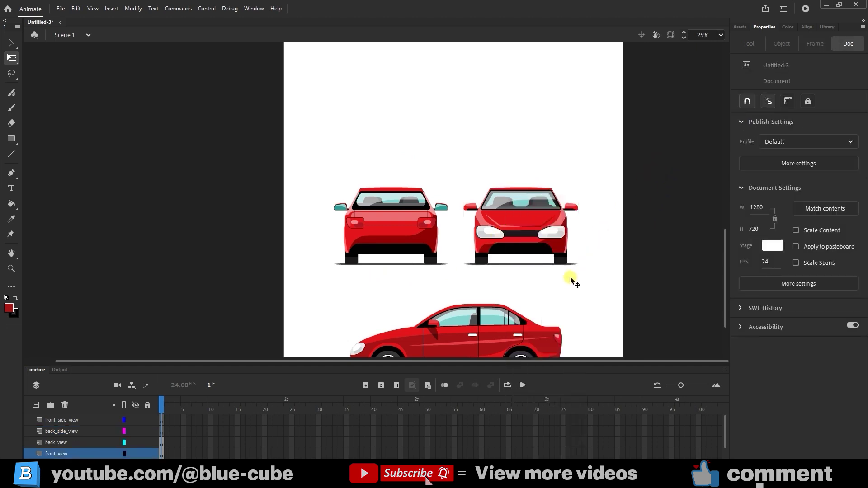
click(517, 228)
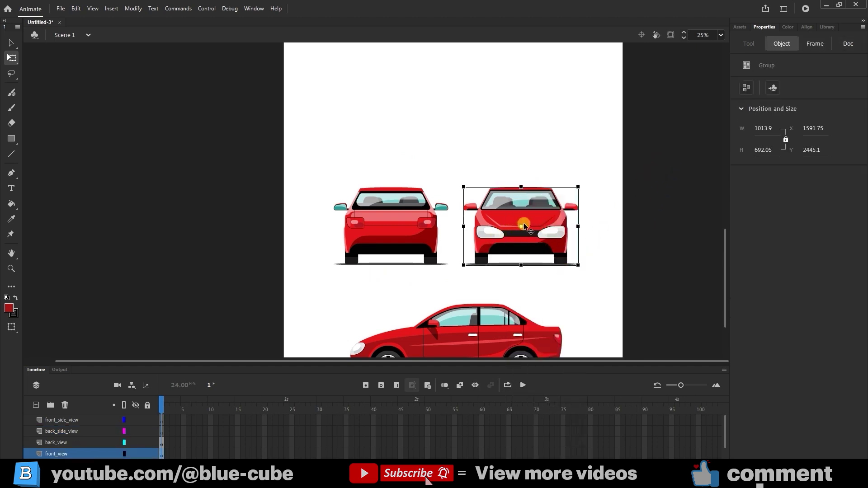
key(Delete)
click(398, 222)
key(Delete)
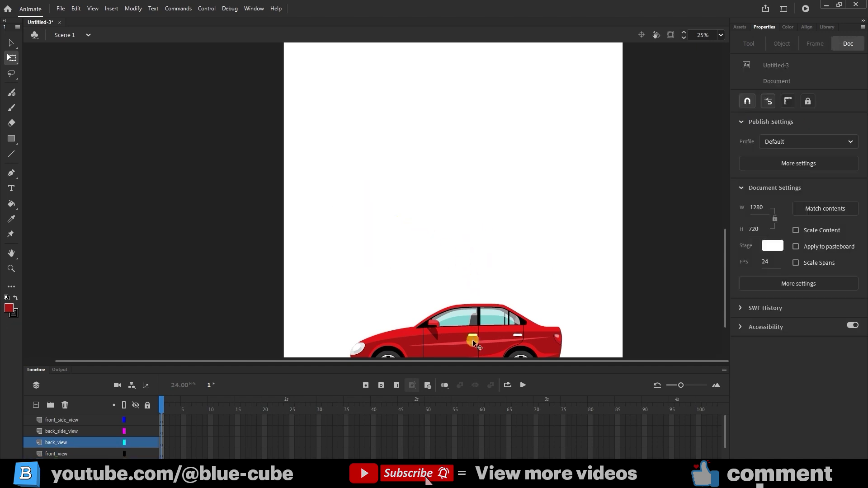
drag(472, 340, 467, 227)
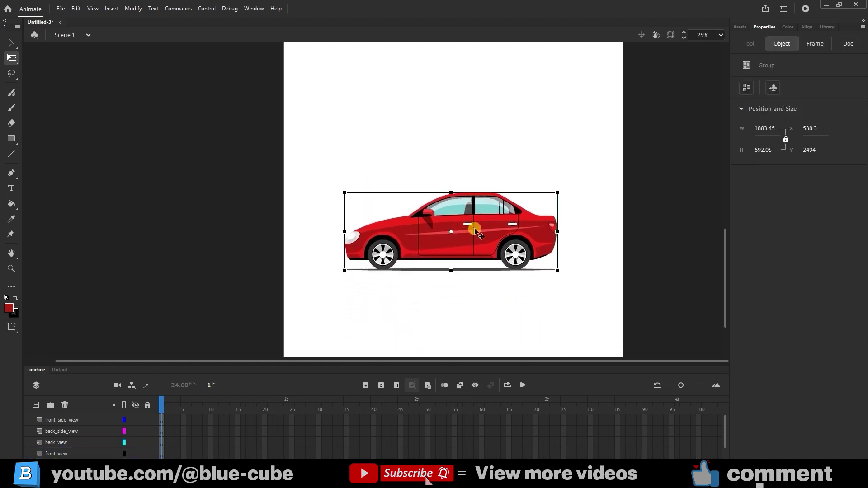
Create a new HD 1280×720 Animate document
click(59, 9)
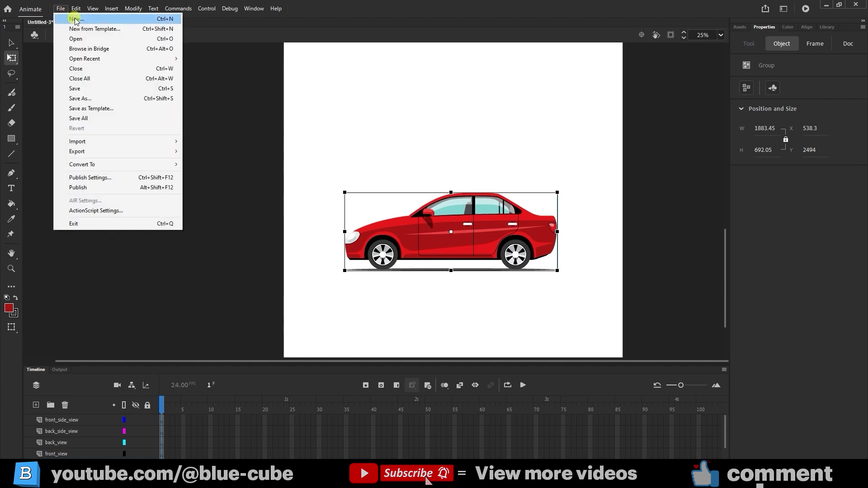
key(ctrl+Return)
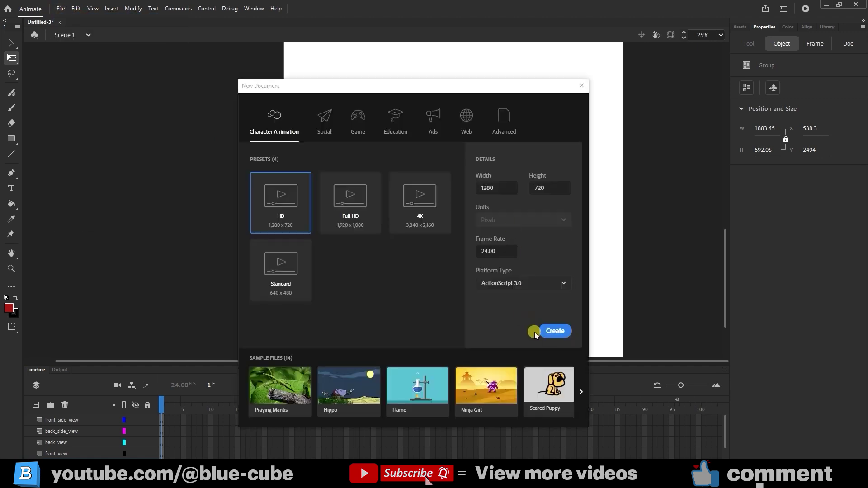
click(555, 330)
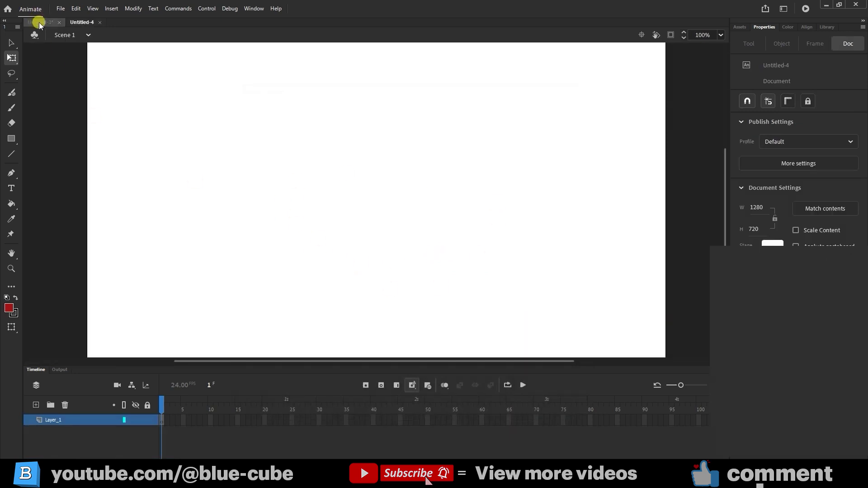
In Untitled-3, nudge the side-view car slightly left and copy it
click(39, 23)
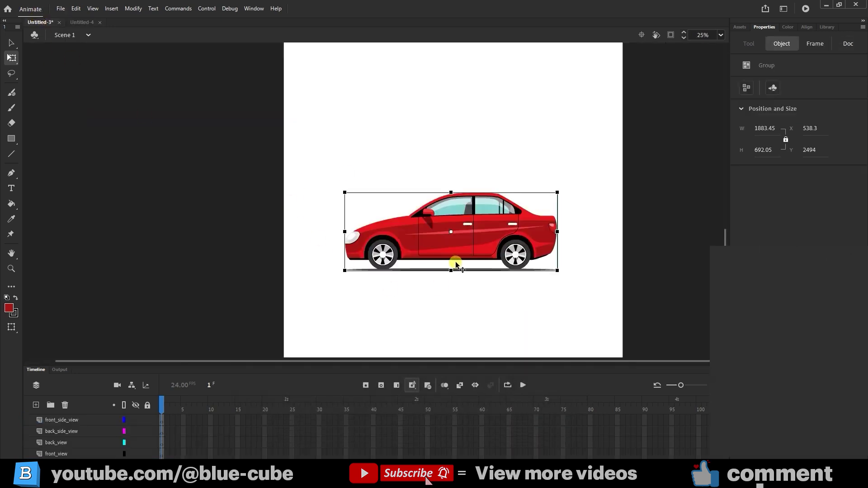
key(shift+Left)
key(shift+Left)
key(shift+Left)
key(shift+Left)
key(shift+Left)
key(shift+Left)
key(shift+Left)
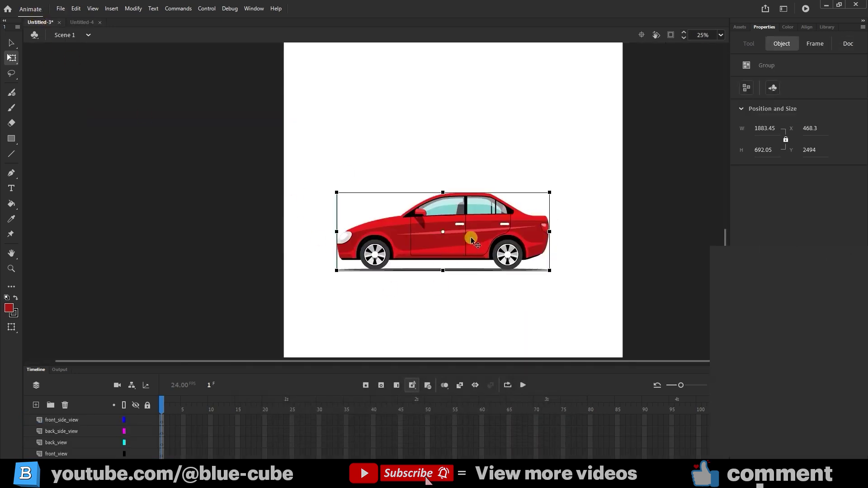
key(ctrl+c)
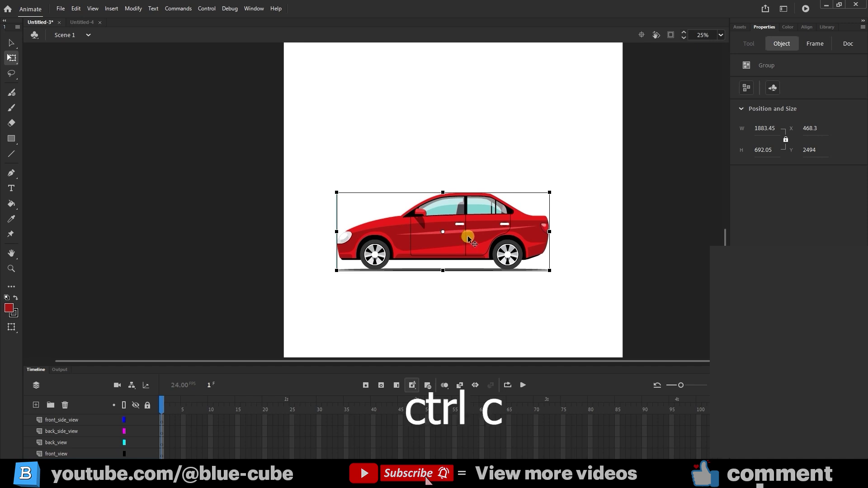
Paste the car into Untitled-4 and shift it slightly left
click(80, 23)
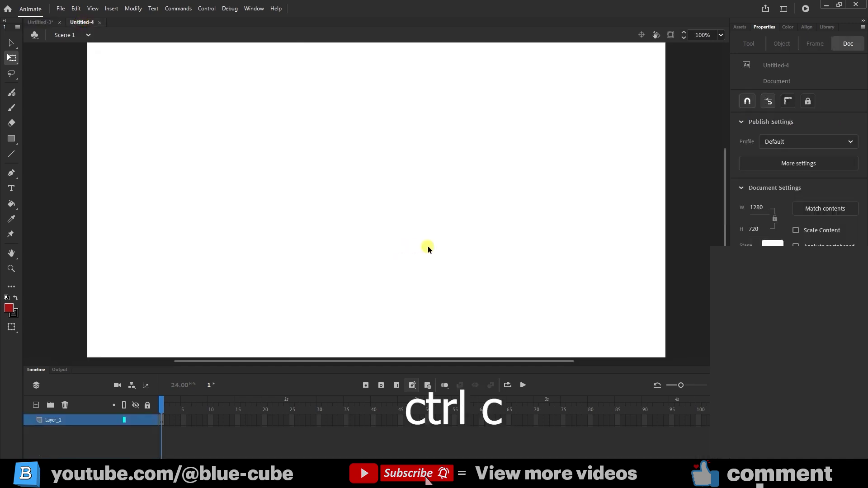
key(ctrl+v)
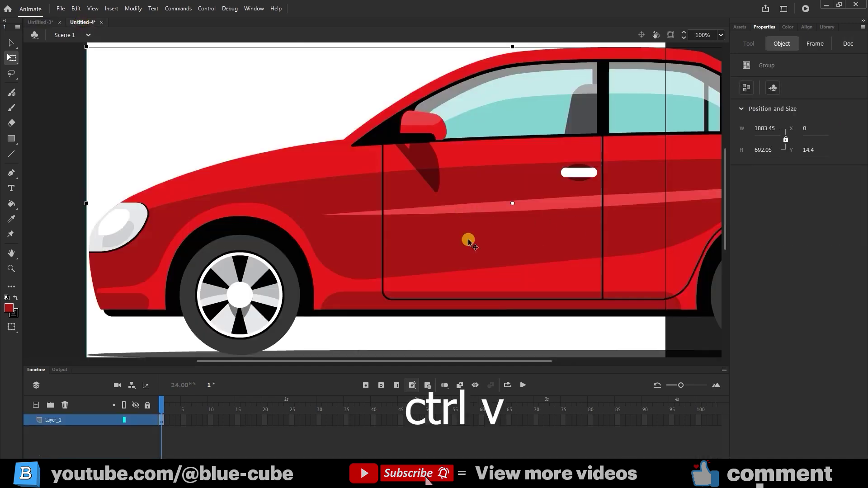
drag(568, 225, 532, 226)
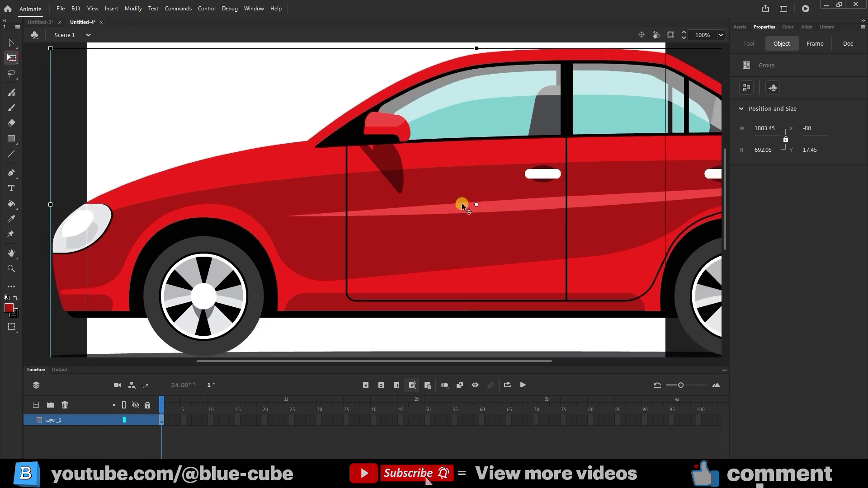
With width and height locked, scale the car to 580 px wide and centre it on stage
click(782, 44)
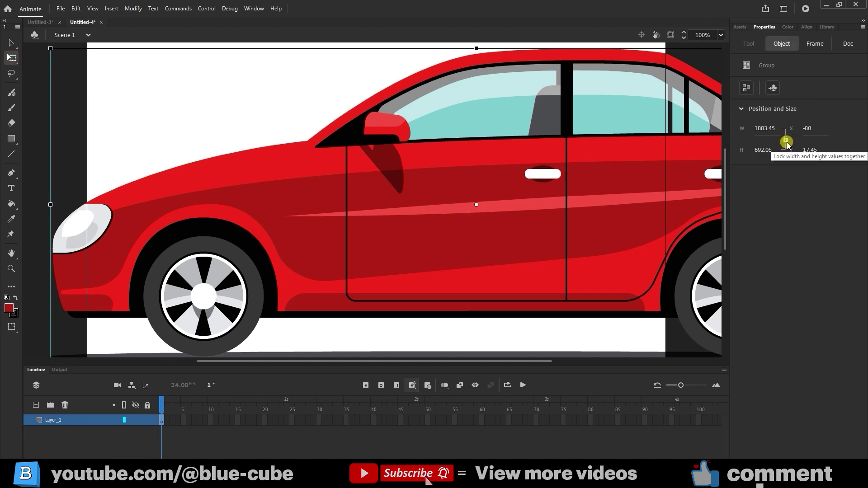
click(786, 139)
drag(765, 128, 341, 143)
drag(255, 121, 487, 233)
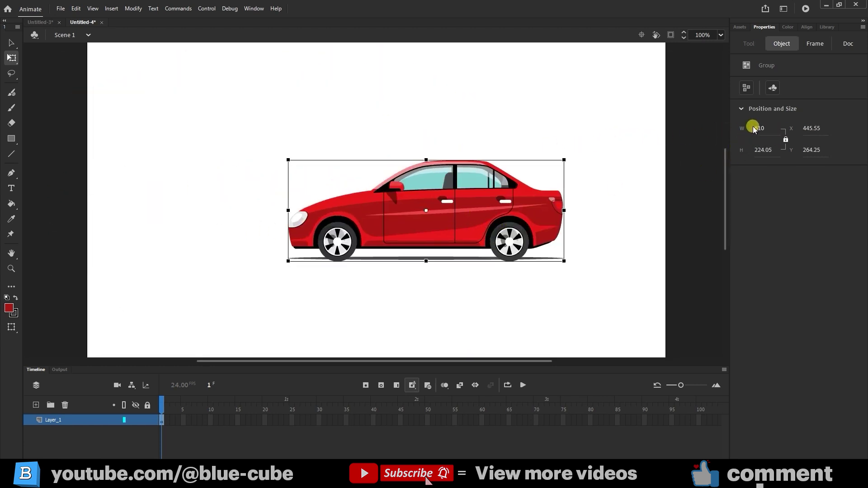
text(580)
click(447, 204)
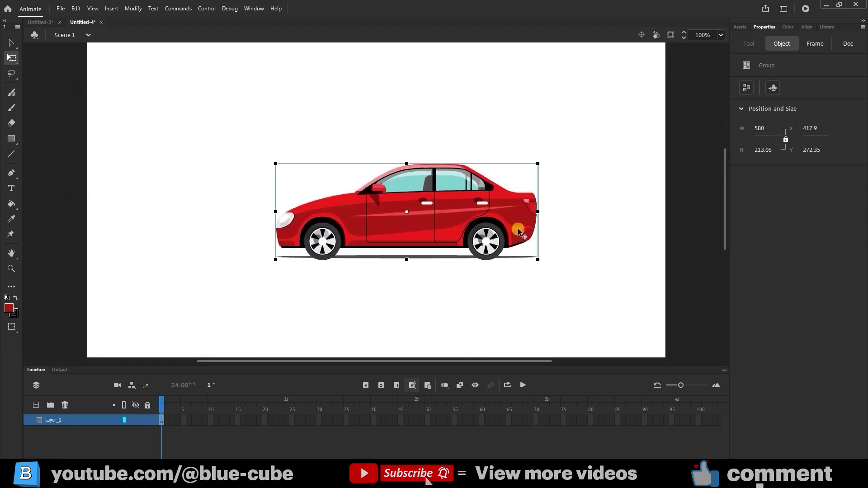
double_click(396, 218)
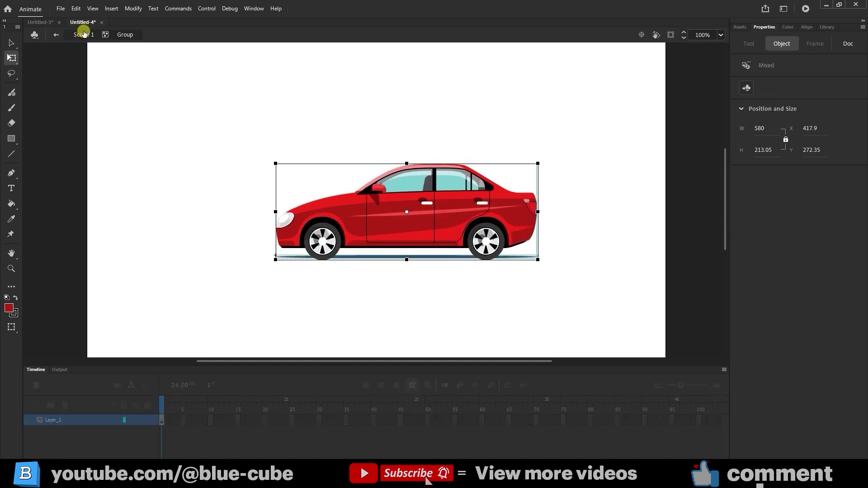
Inside the car's nested group, drag the front wheel off to below the car
double_click(326, 235)
click(331, 278)
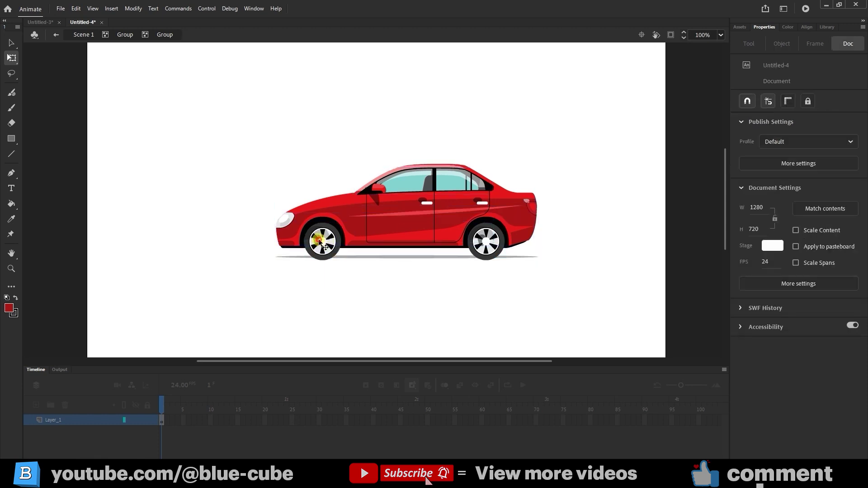
click(327, 244)
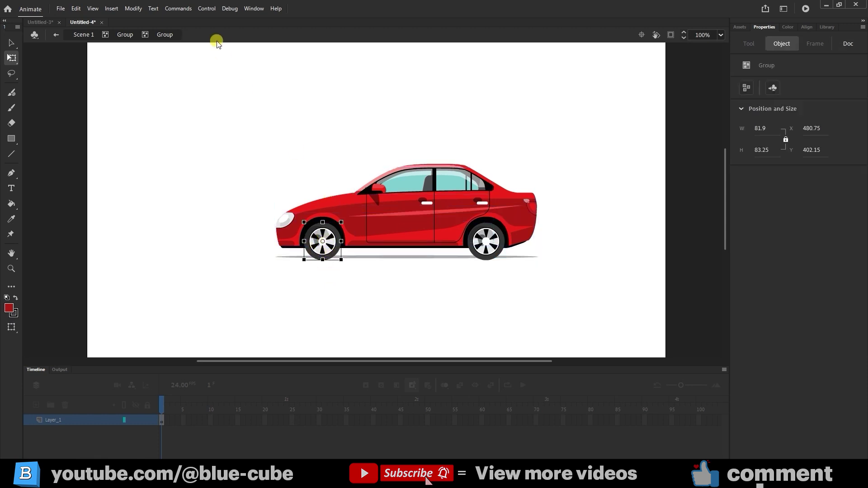
click(321, 243)
drag(322, 241, 289, 294)
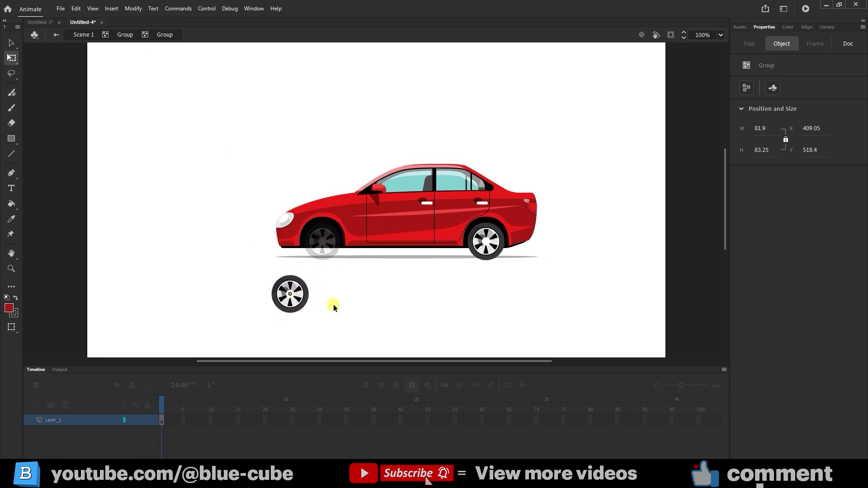
double_click(253, 346)
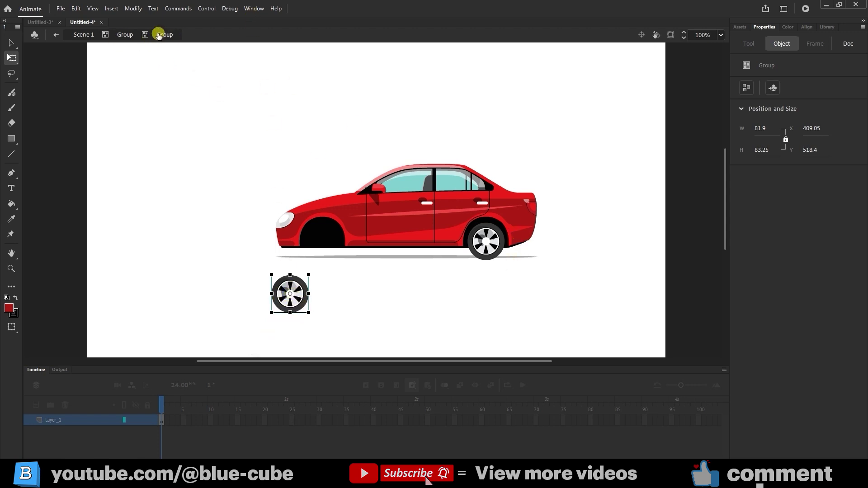
Move the rear wheel below the car and cut it, then cut the front wheel too
click(486, 240)
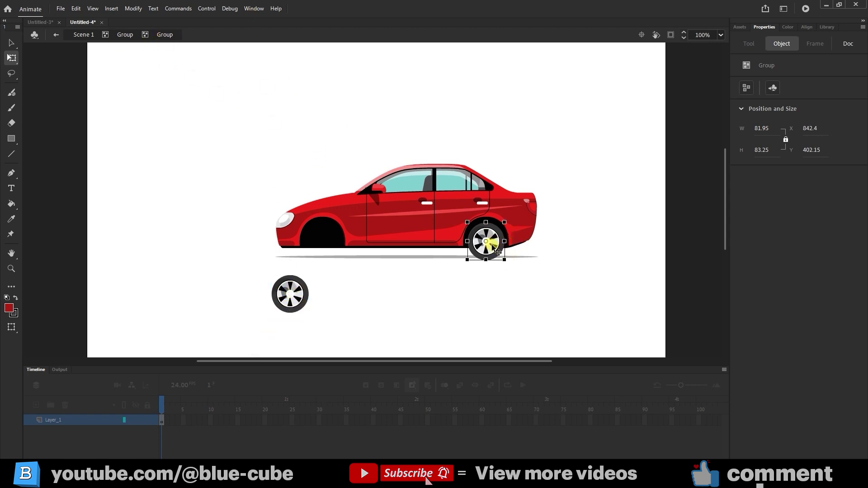
drag(492, 244, 483, 302)
key(ctrl+x)
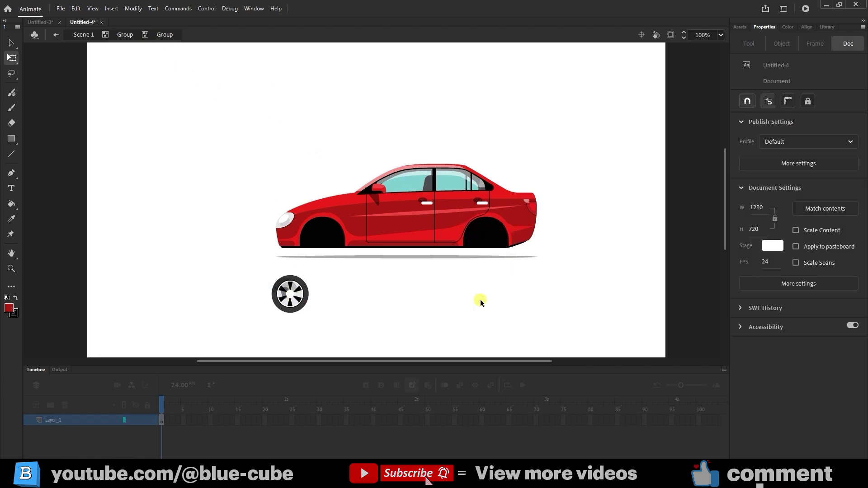
click(297, 298)
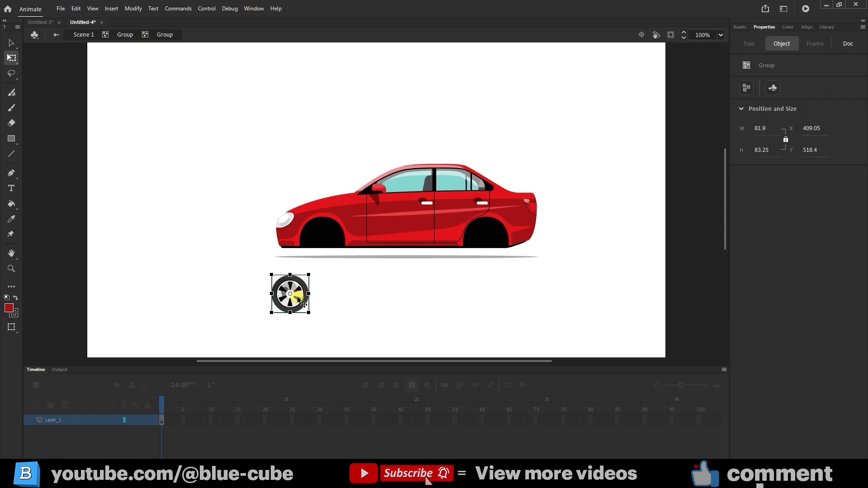
key(ctrl+x)
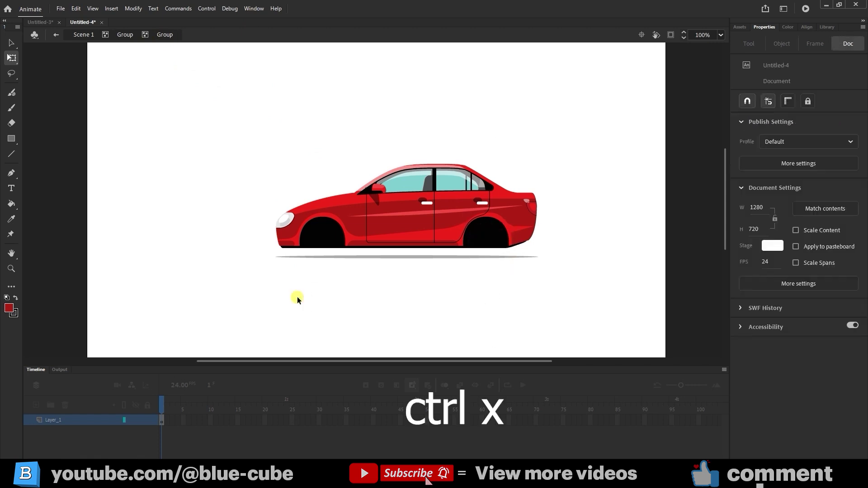
Back in Scene 1, add a layer named tire and rename the car's layer to car
click(83, 35)
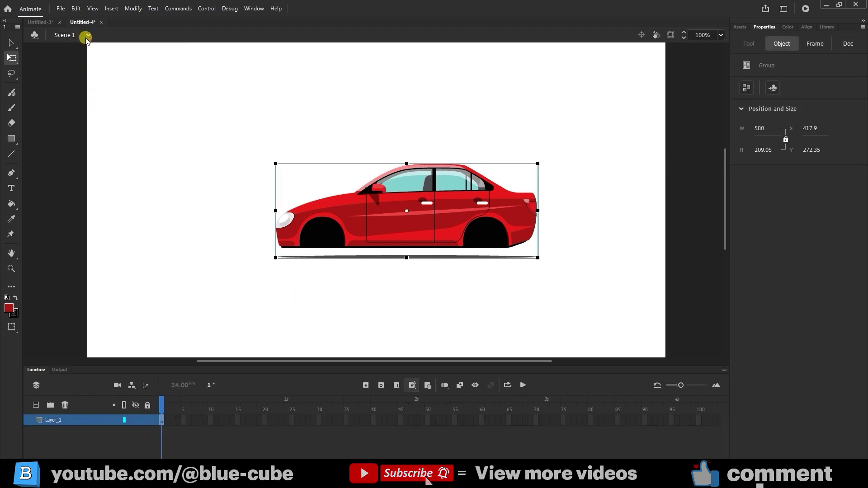
click(35, 405)
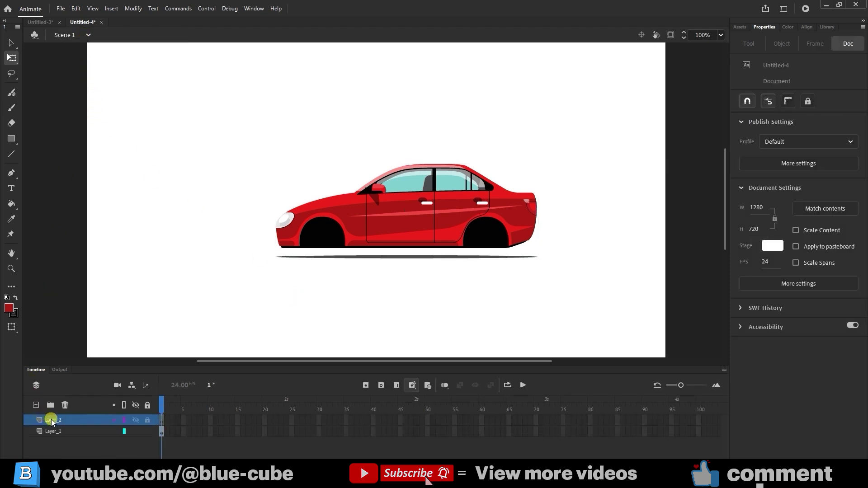
double_click(54, 420)
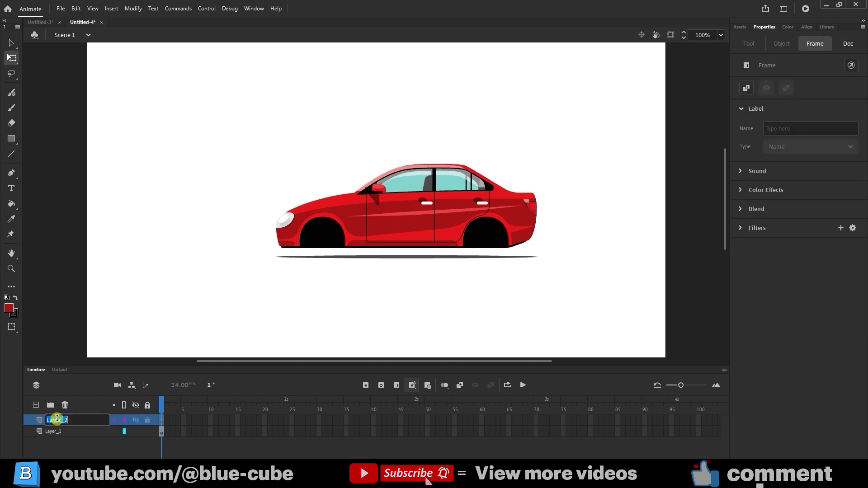
text(tire)
click(37, 424)
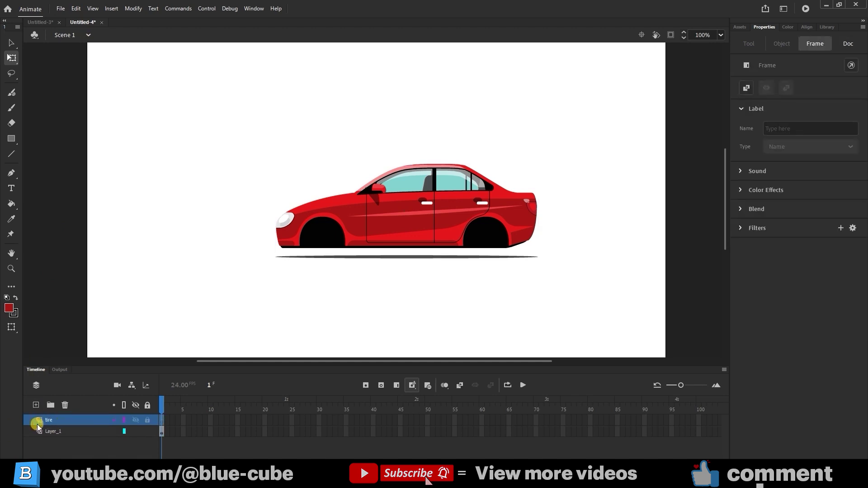
click(417, 233)
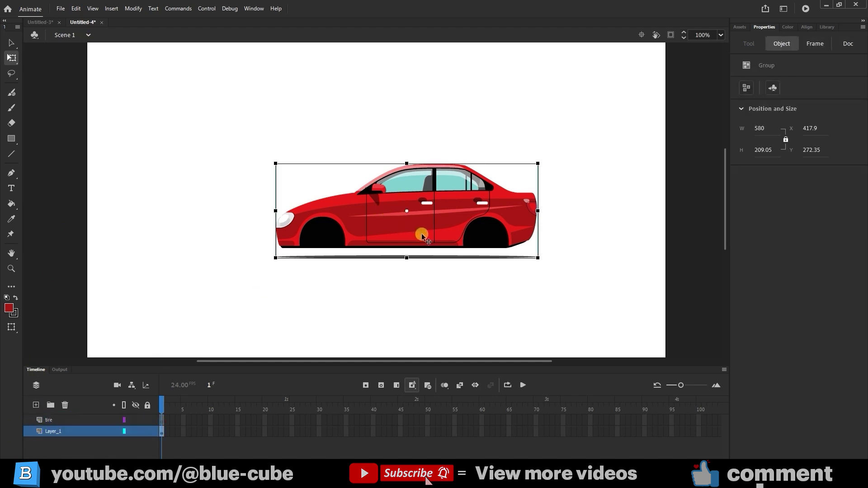
double_click(54, 431)
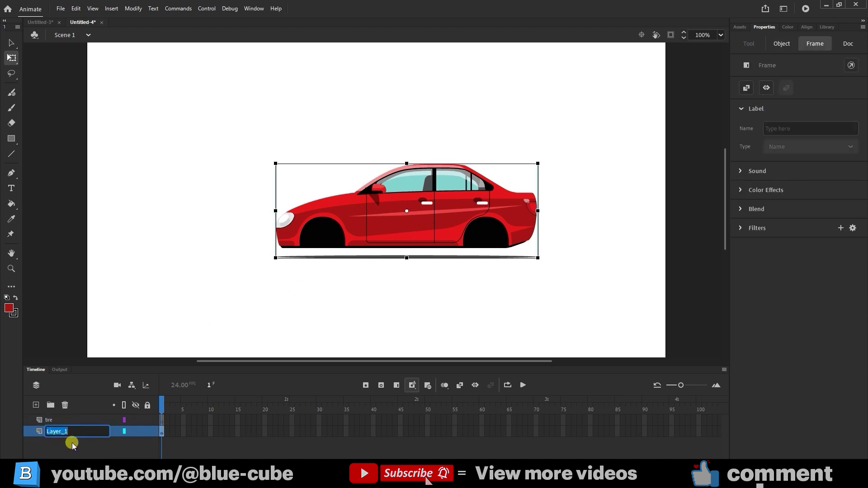
text(car)
click(171, 309)
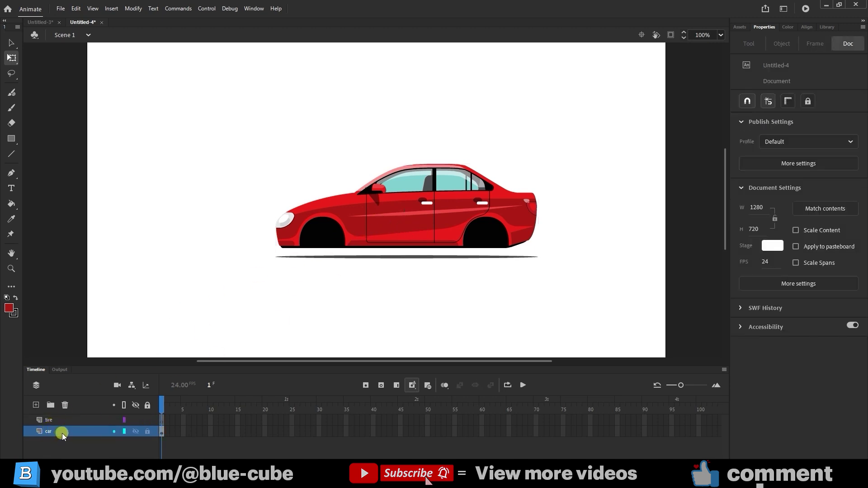
Paste the wheel onto the tire layer and place it just below the car
click(59, 421)
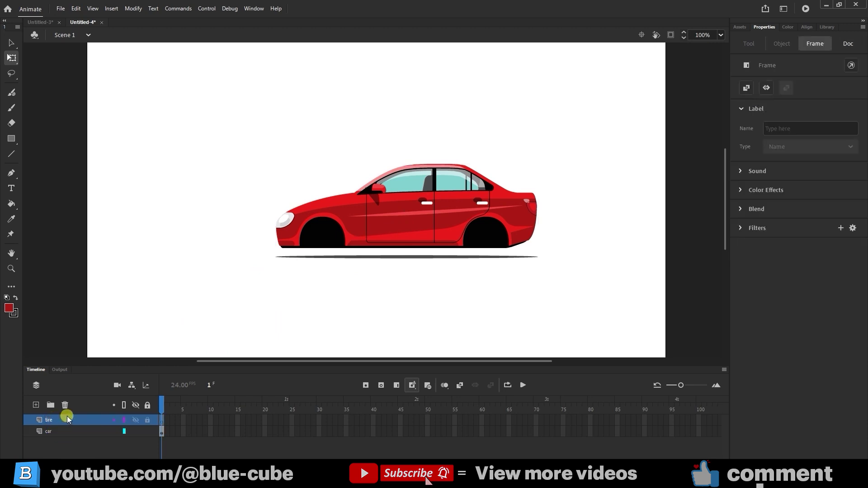
key(ctrl+v)
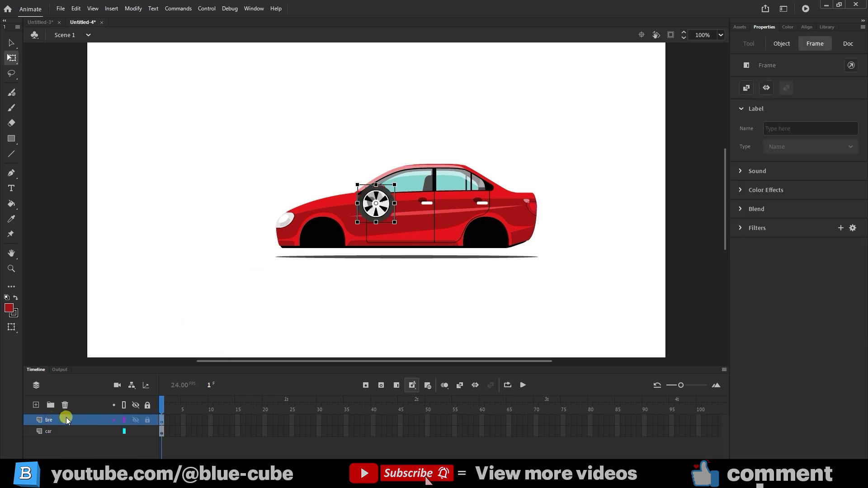
drag(378, 214, 302, 293)
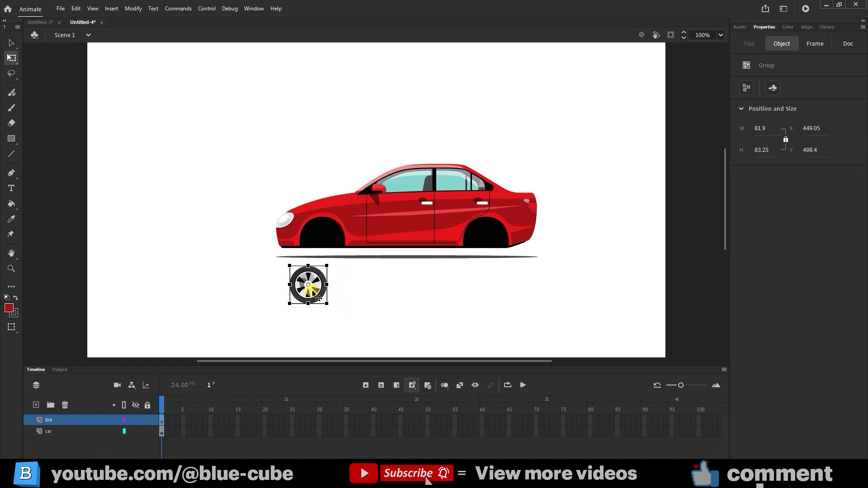
Convert the tire to a Movie Clip symbol with F8
key(F8)
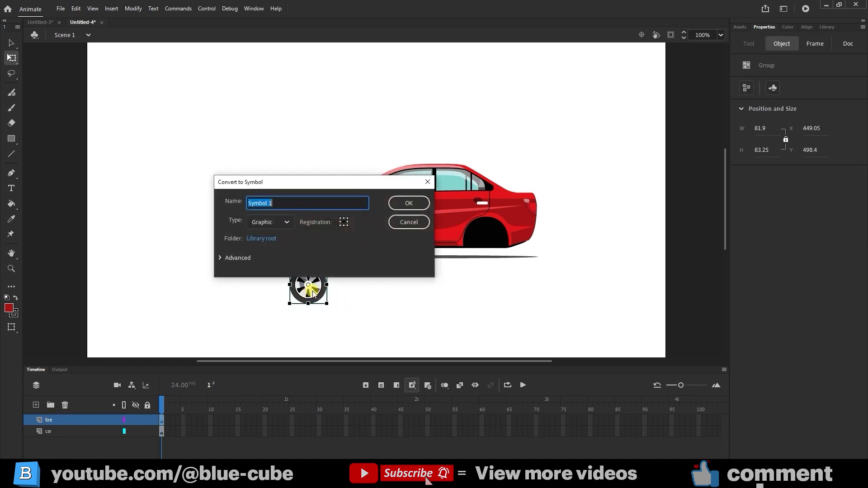
click(270, 223)
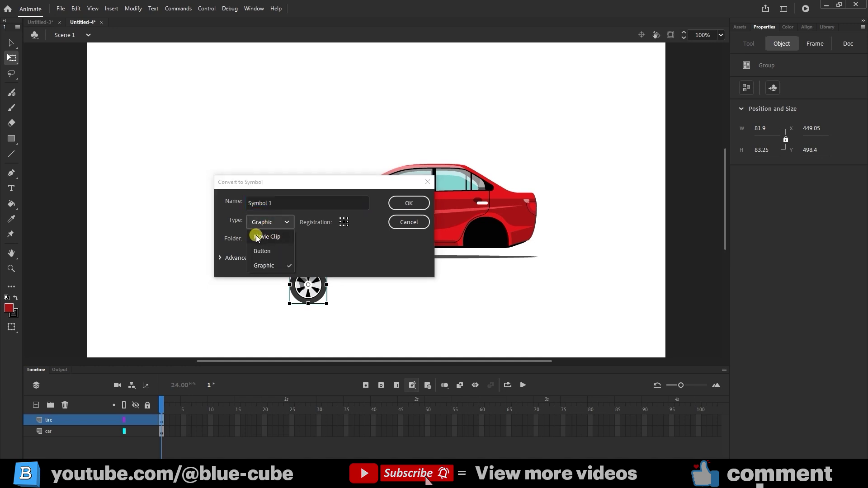
click(273, 238)
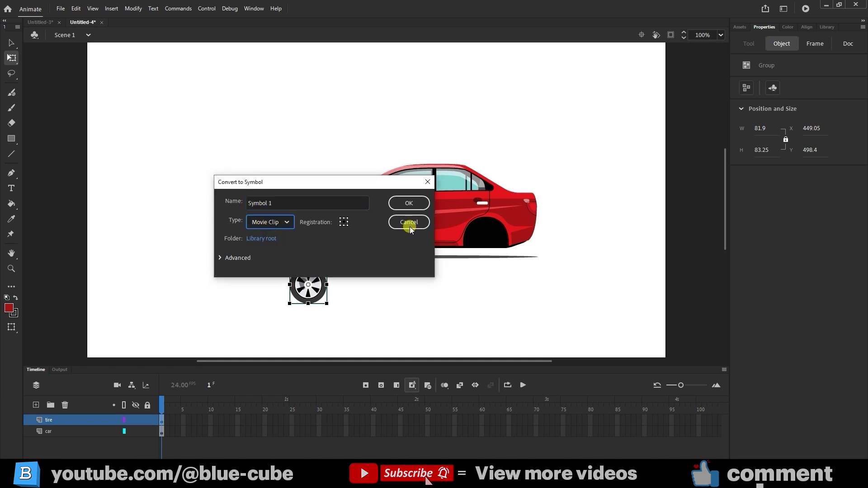
click(408, 204)
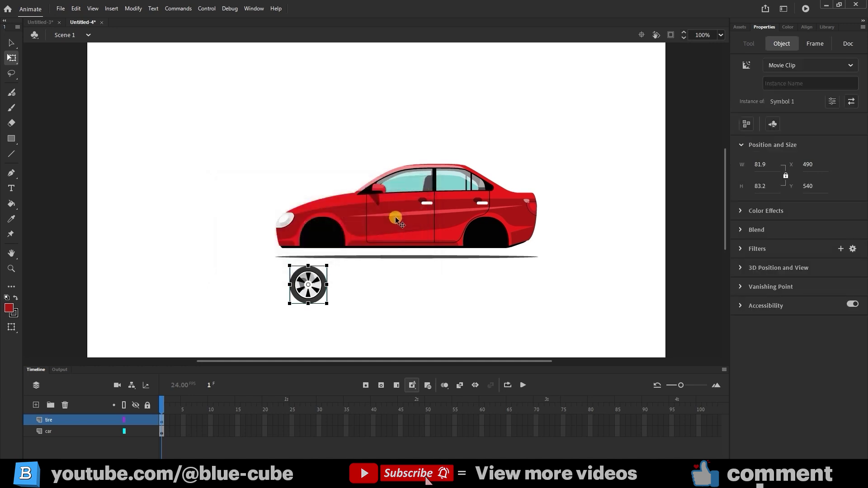
Convert the car body to a Graphic symbol, named Symbol 2, on the car layer
click(56, 431)
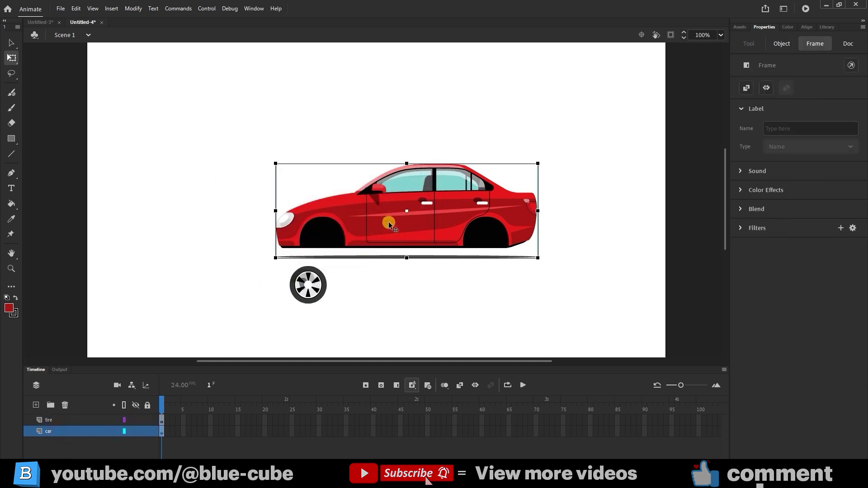
right_click(404, 219)
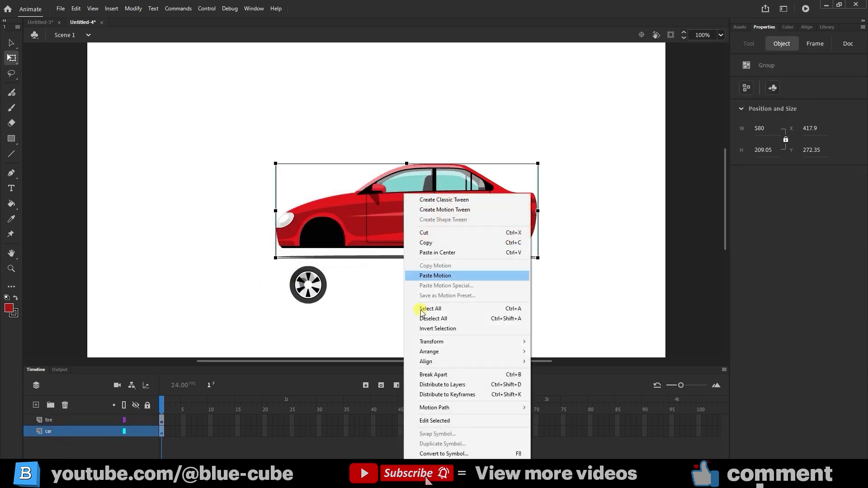
click(452, 453)
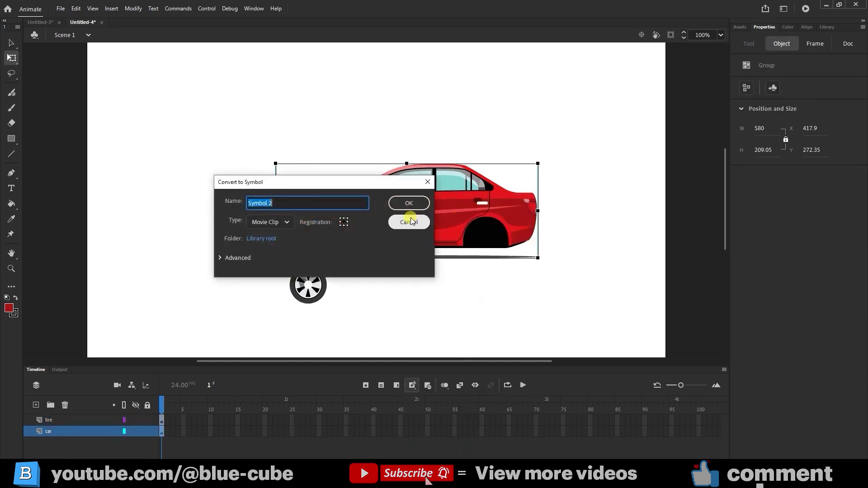
click(265, 222)
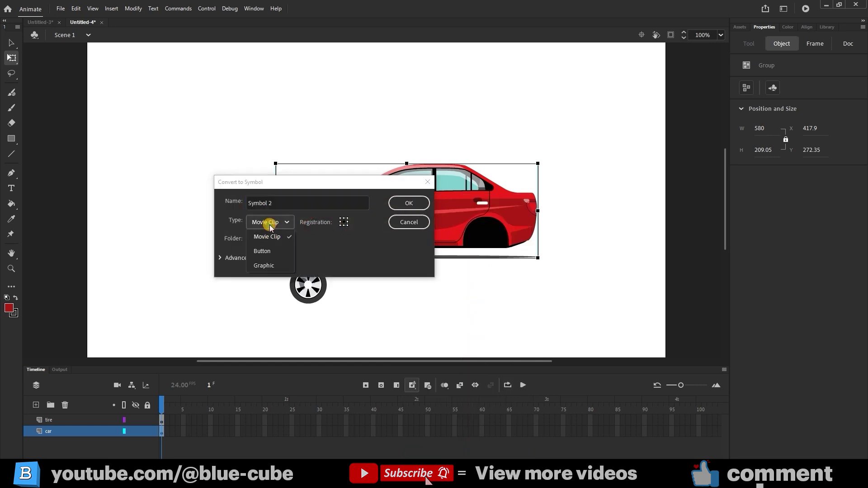
click(266, 265)
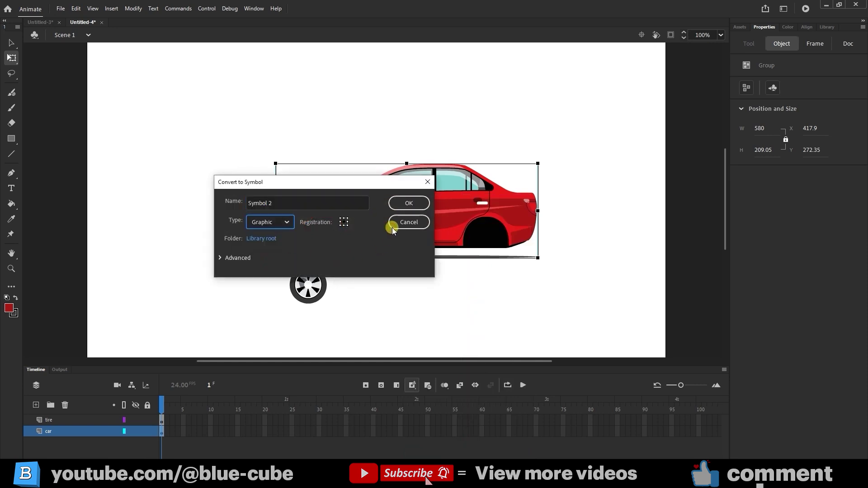
click(408, 202)
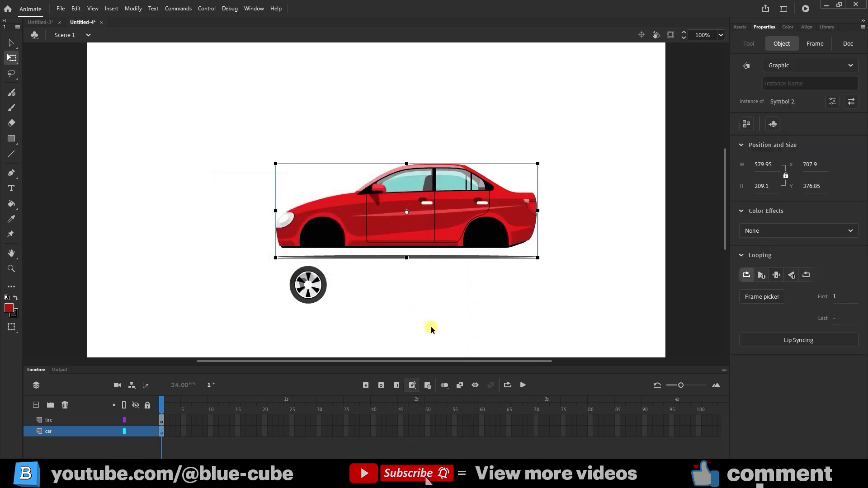
click(313, 288)
click(375, 218)
Duplicate the tire layer to create a second wheel on a tire_copy layer
click(58, 420)
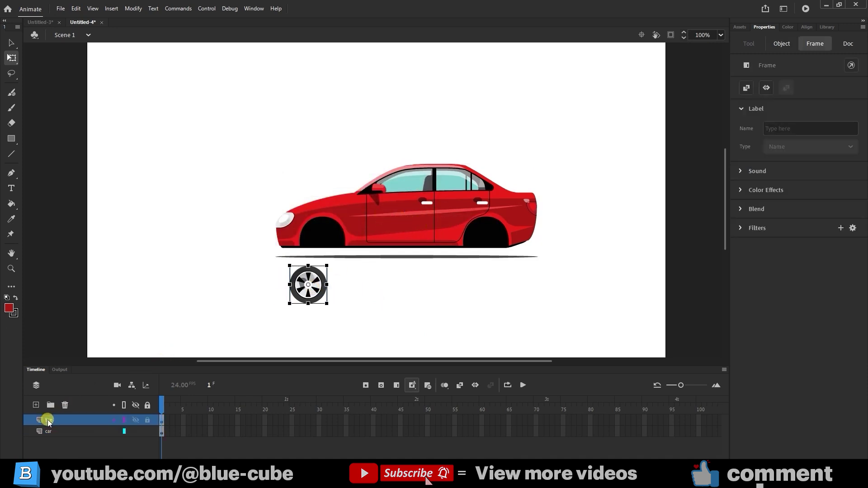
right_click(56, 420)
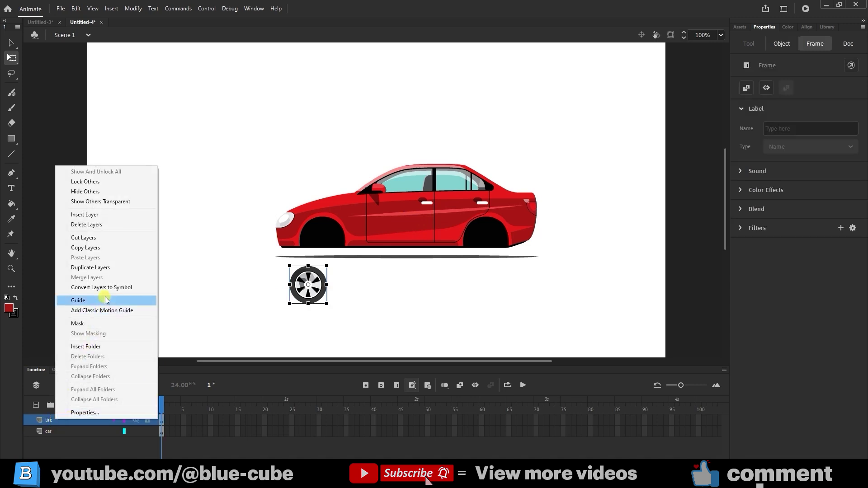
click(96, 268)
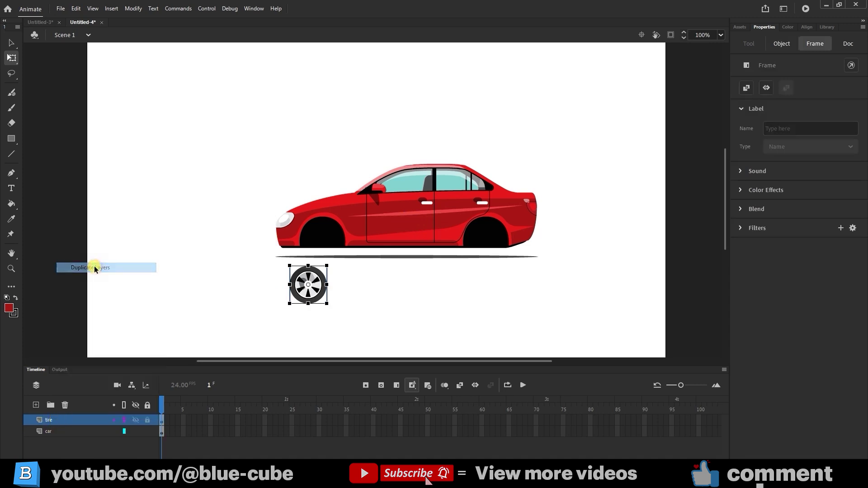
Fit one tire into the rear wheel well and the other into the front well
drag(317, 293, 494, 251)
click(311, 294)
drag(311, 293, 324, 249)
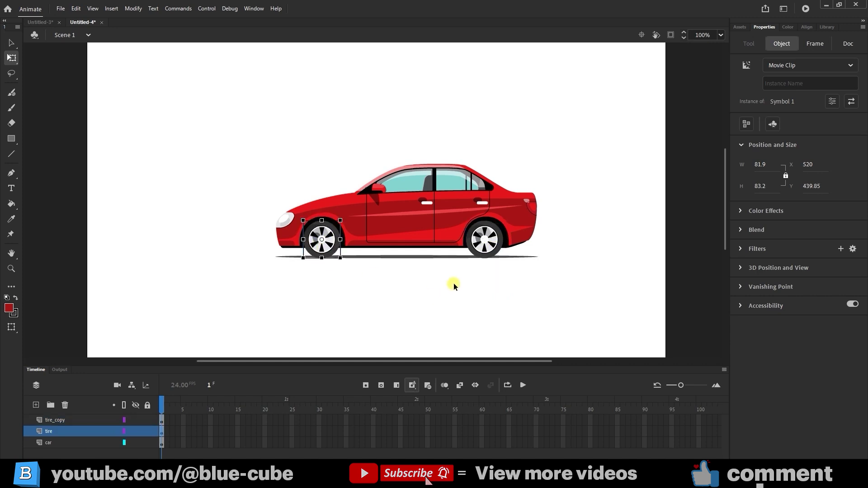
click(487, 238)
click(149, 364)
drag(148, 367, 151, 324)
Extend the tire, tire_copy and car layers out to frame 15
click(167, 376)
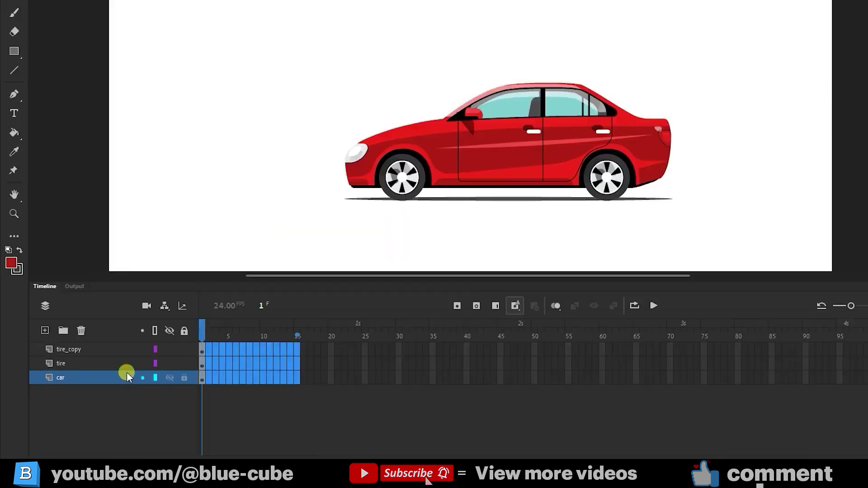
click(457, 307)
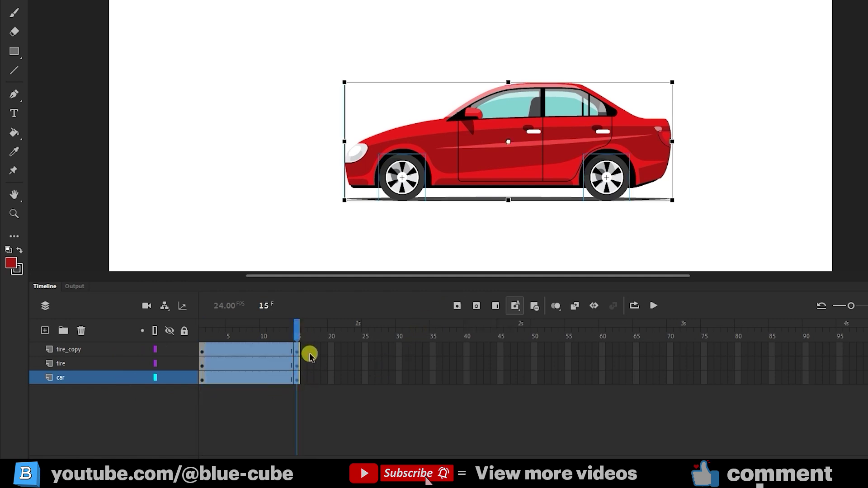
click(249, 351)
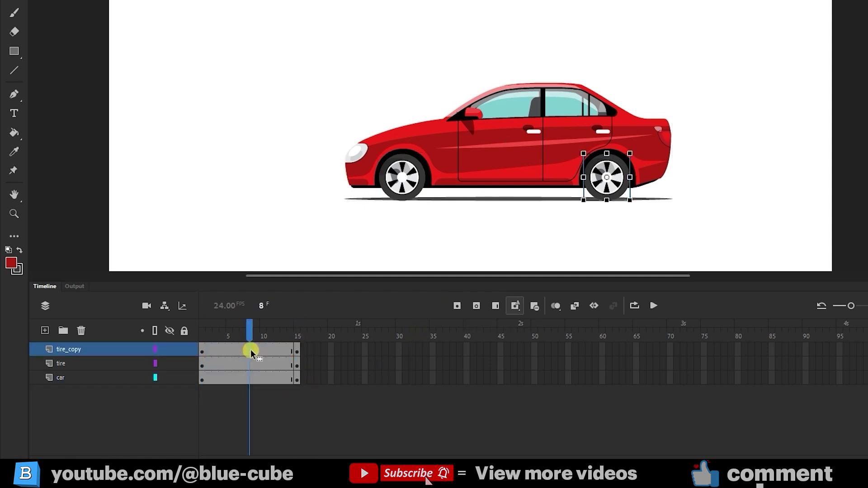
Create classic tweens spanning frames 1–15 on both tire layers
click(251, 364)
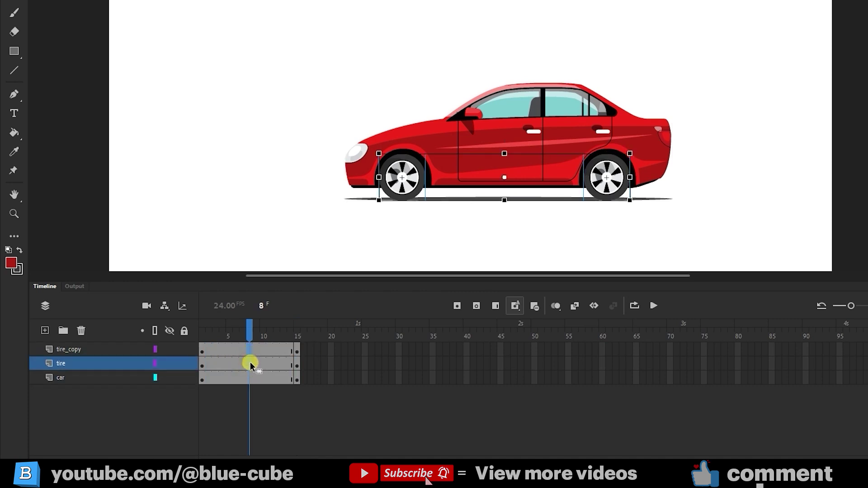
right_click(252, 364)
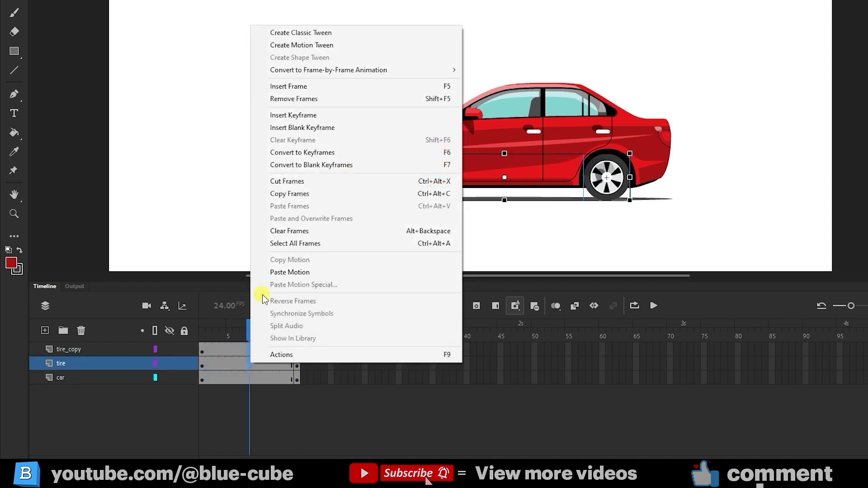
click(312, 33)
drag(254, 326, 199, 336)
click(646, 178)
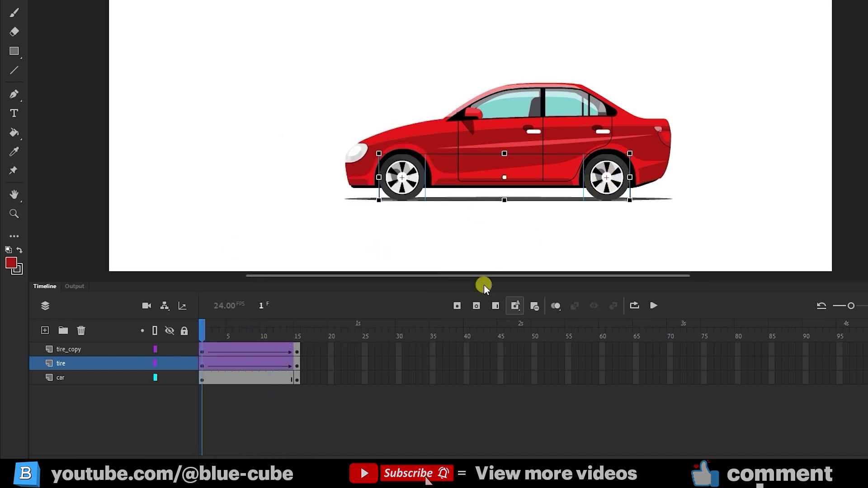
Set the rear tire tween to rotate clockwise once and scrub to check it
click(202, 350)
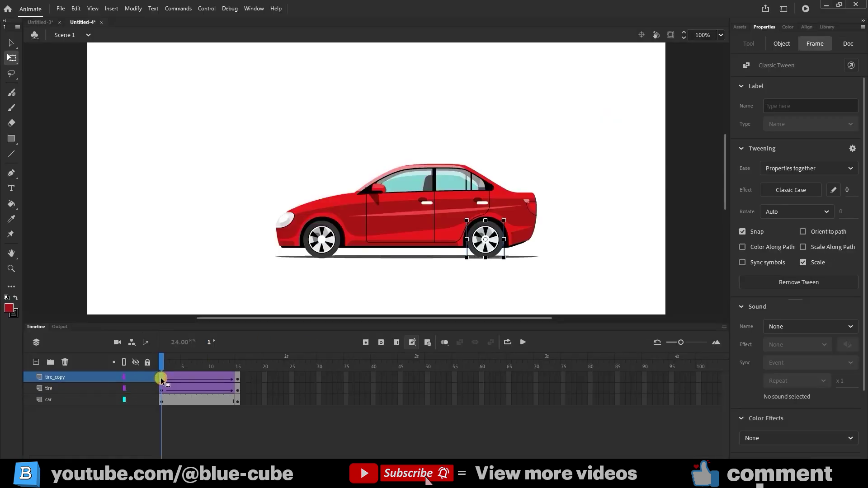
click(807, 263)
click(815, 44)
click(780, 213)
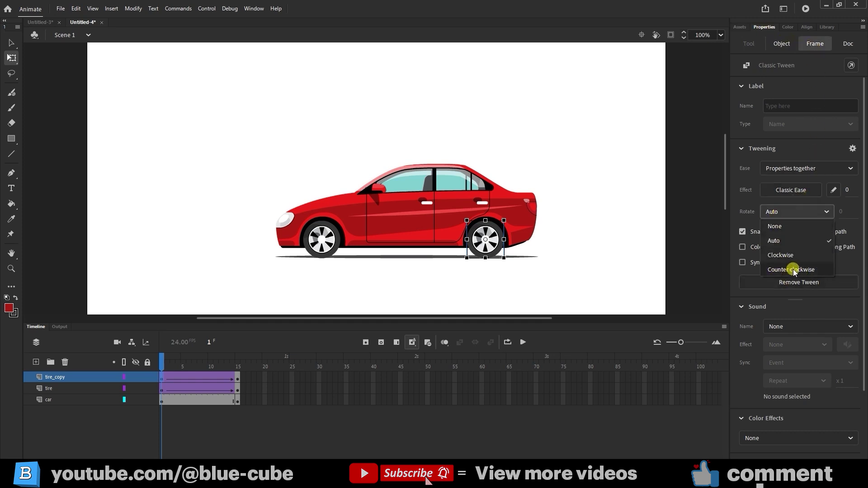
click(785, 256)
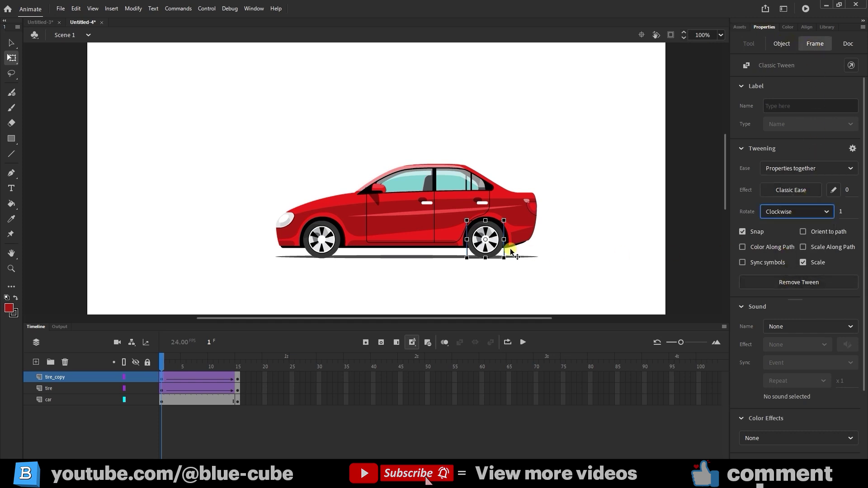
click(161, 368)
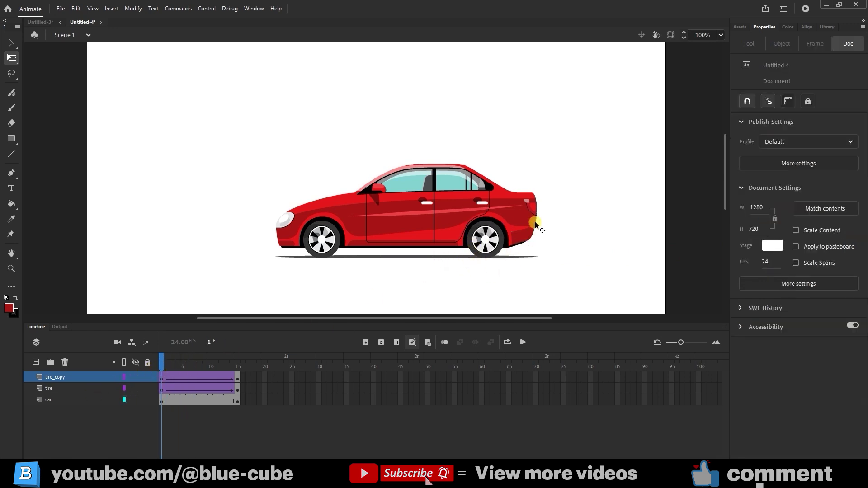
drag(164, 362, 145, 362)
Change the rear and front tire tweens to rotate counter clockwise
click(162, 377)
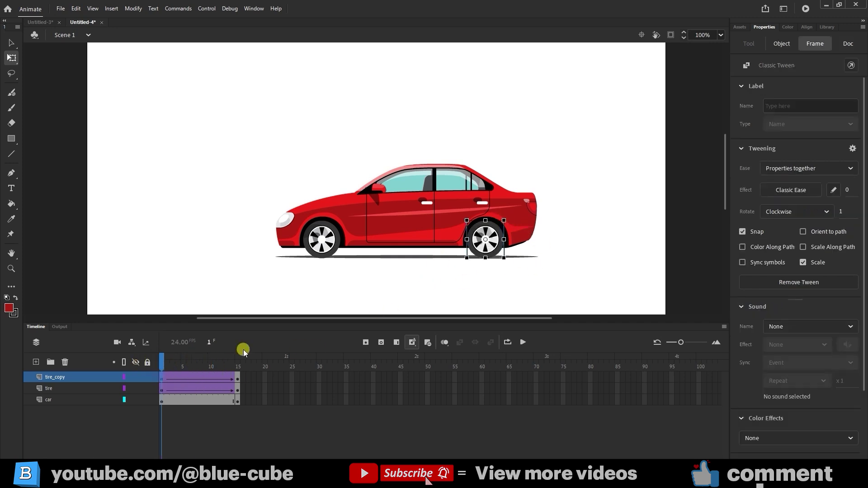
click(793, 213)
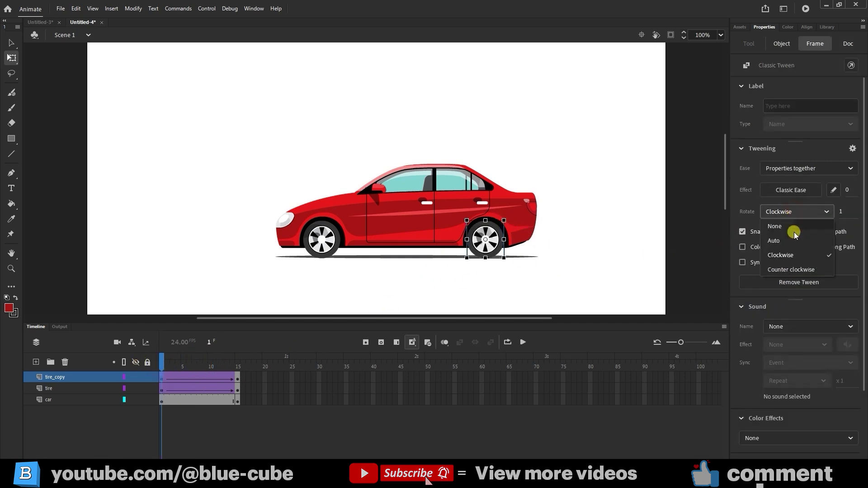
click(791, 270)
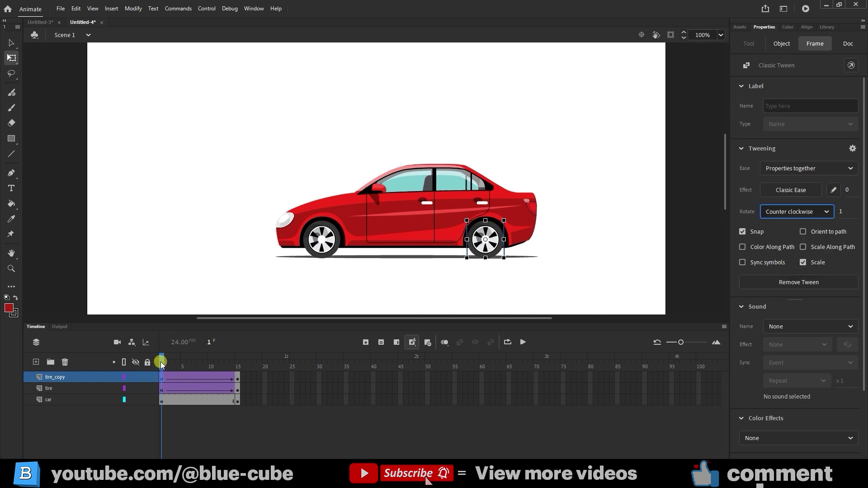
drag(162, 363, 134, 375)
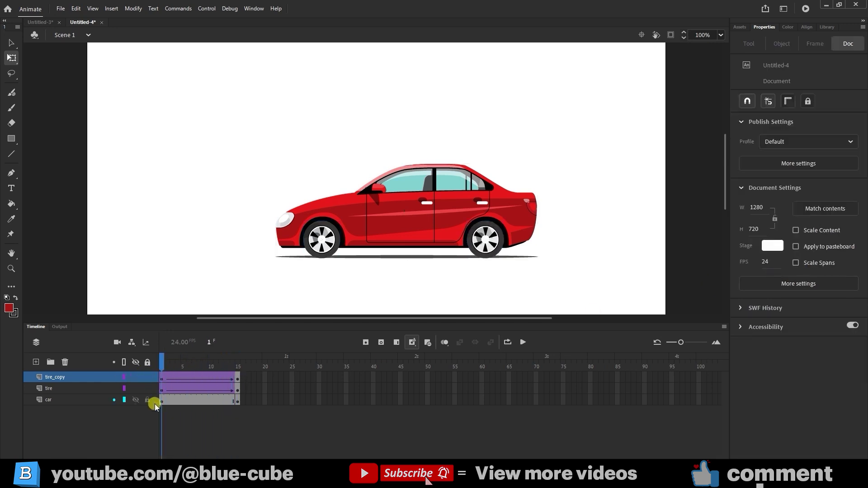
click(162, 389)
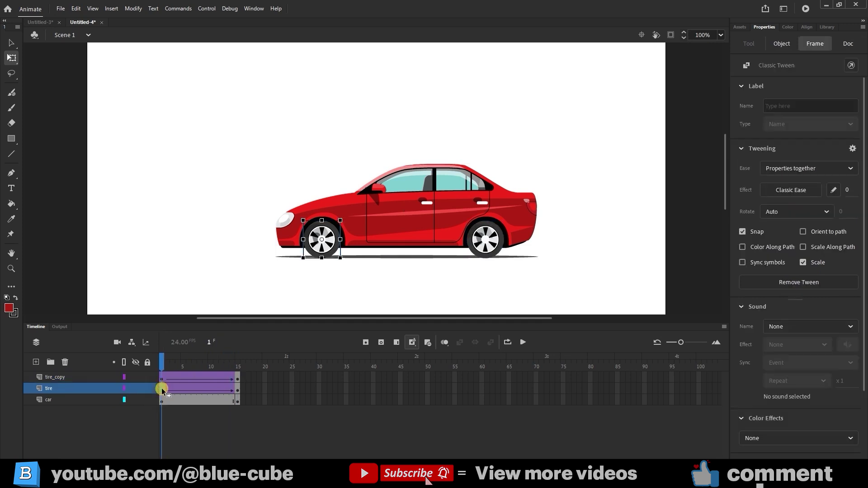
click(798, 212)
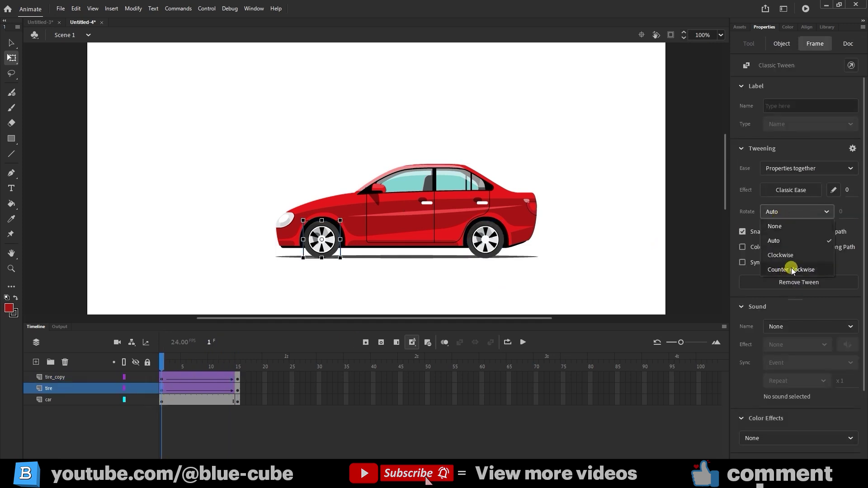
click(781, 269)
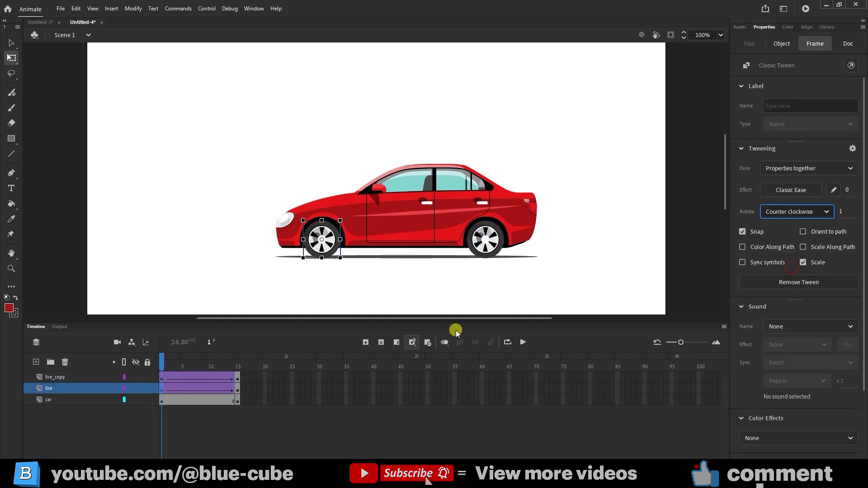
Play and scrub the animation to preview the wheels spinning
click(523, 342)
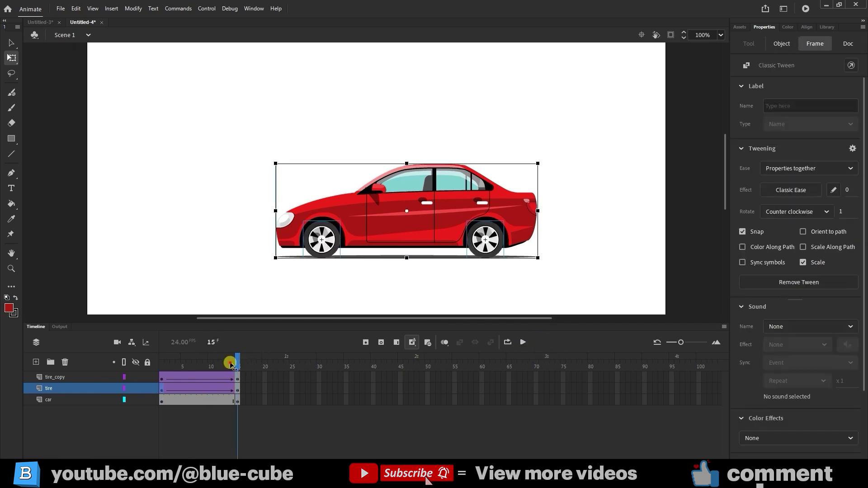
drag(227, 366, 199, 381)
key(Return)
key(Return)
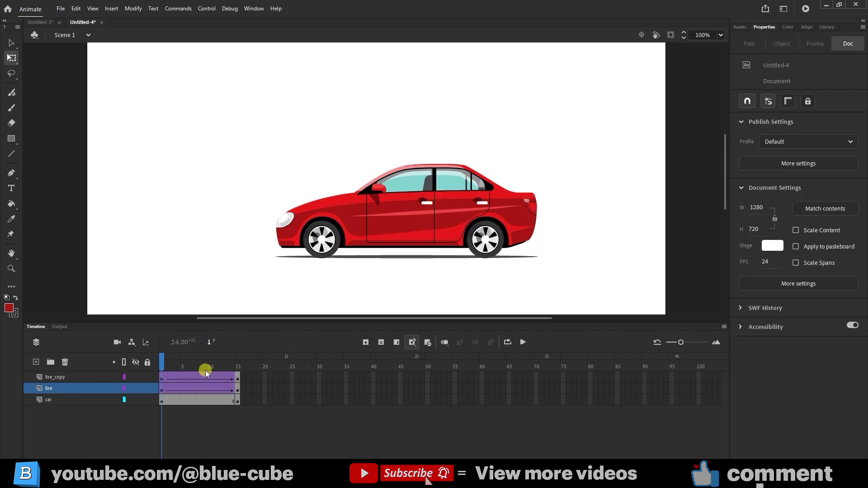
Add a classic tween to the car layer
drag(191, 366, 199, 371)
click(201, 400)
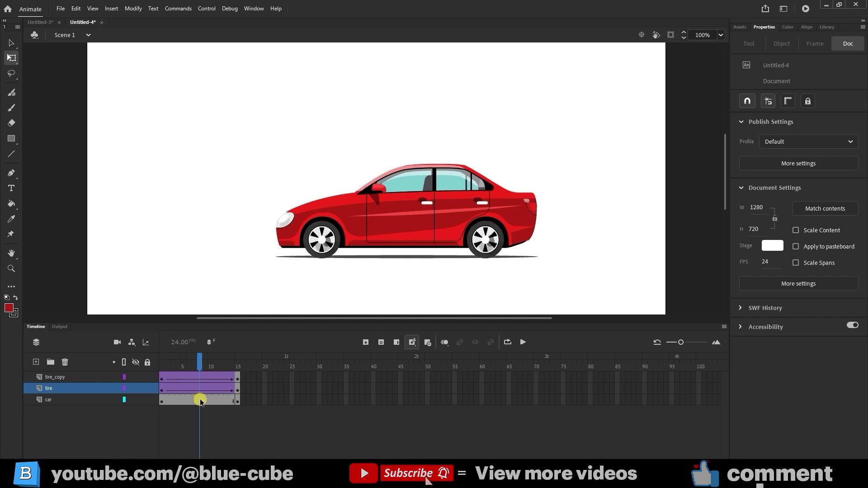
click(200, 400)
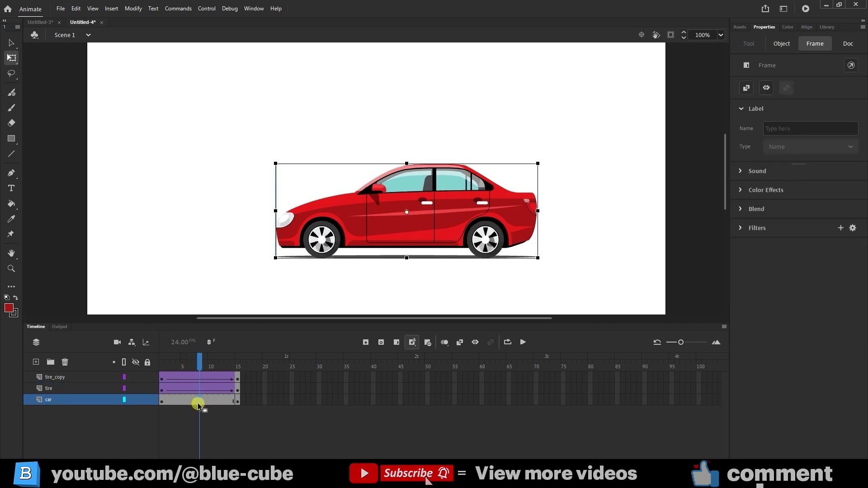
right_click(198, 403)
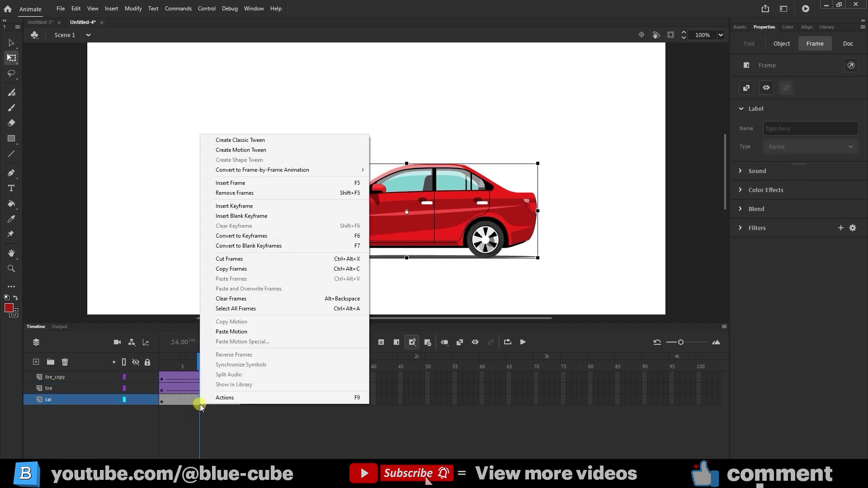
click(274, 144)
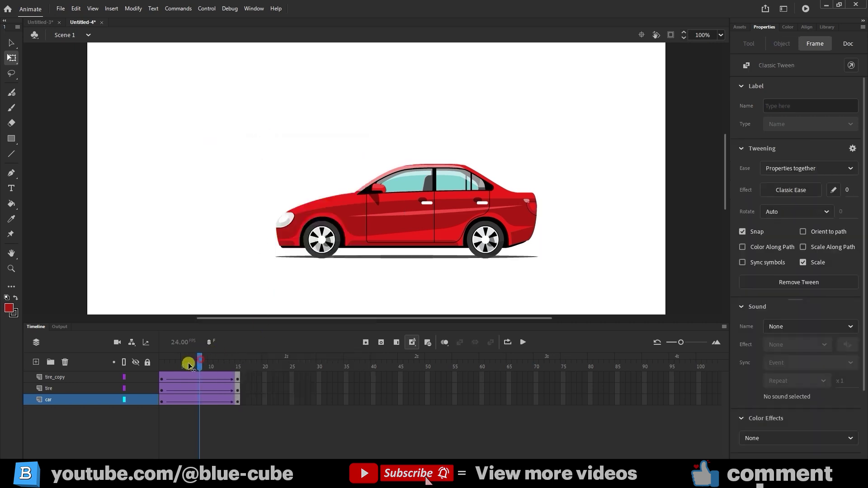
click(202, 360)
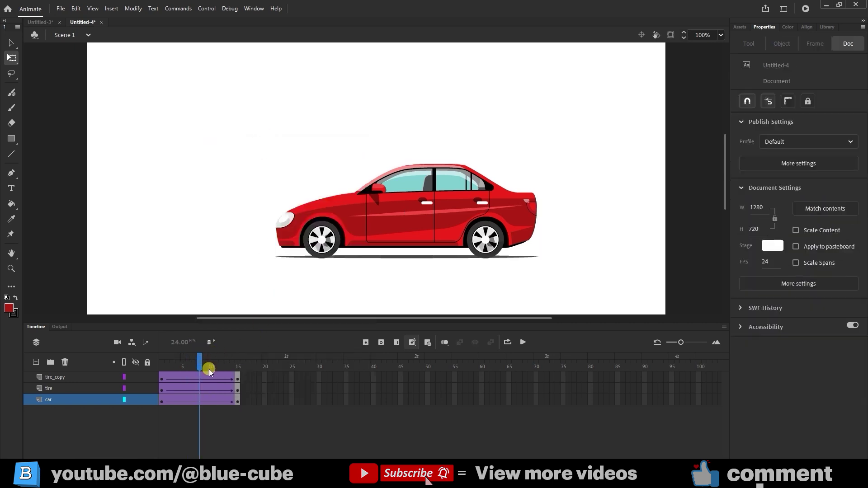
Insert a keyframe at frame 8 and nudge the car body slightly down
click(200, 400)
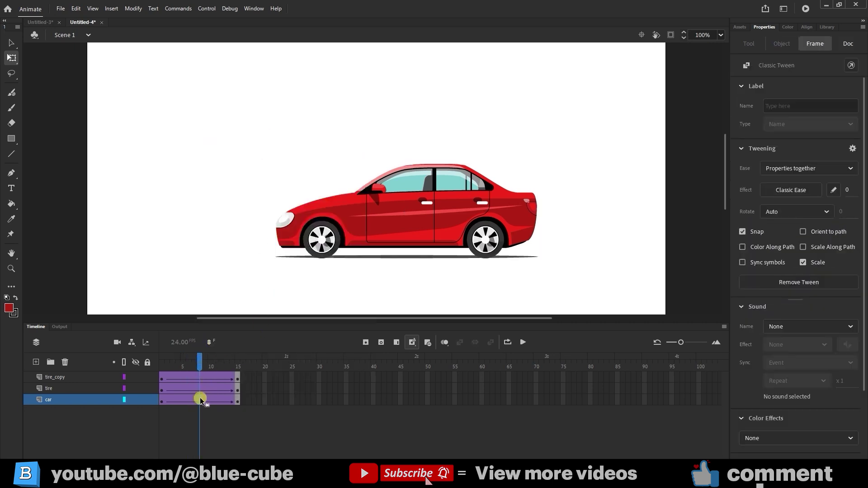
click(365, 342)
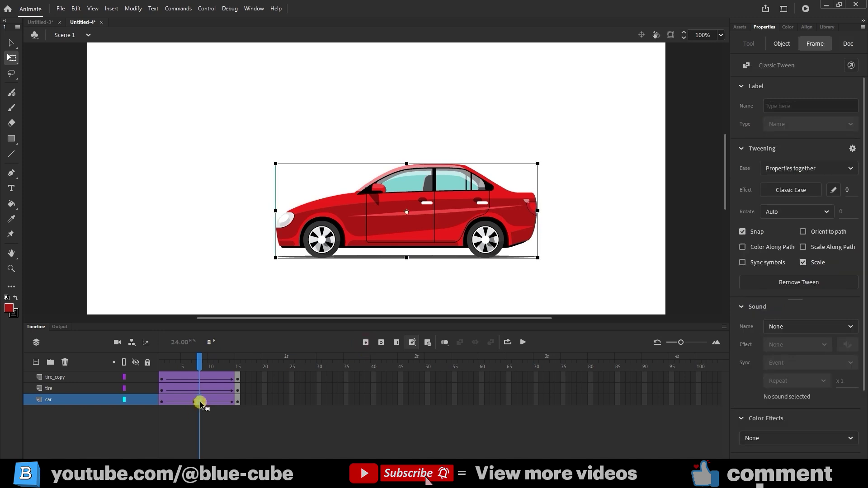
click(414, 210)
drag(499, 204, 500, 205)
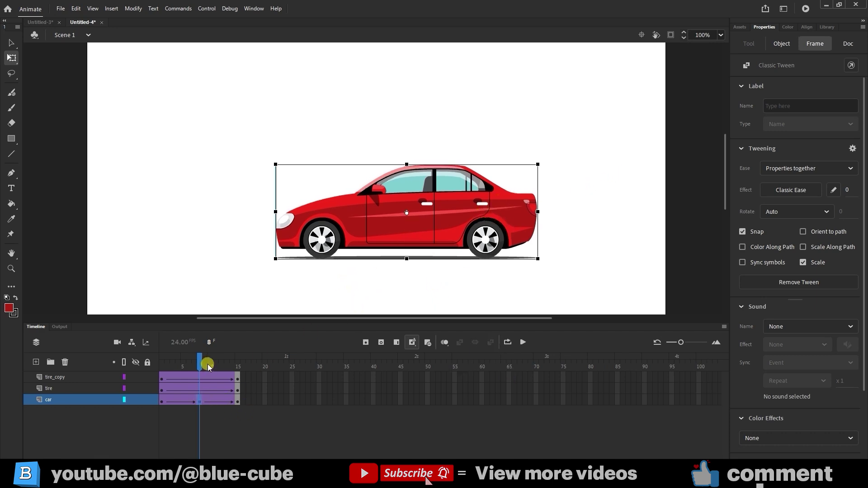
Play and scrub the animation from frame 1 to preview the car bounce
drag(200, 358, 178, 409)
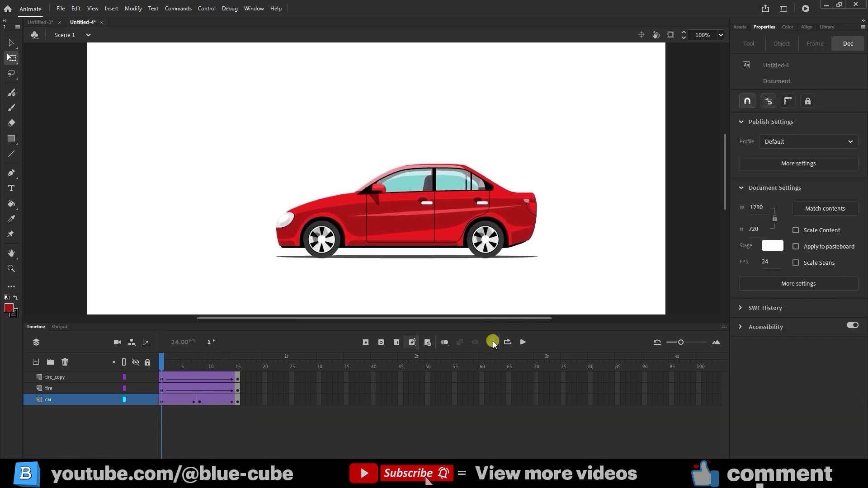
click(523, 342)
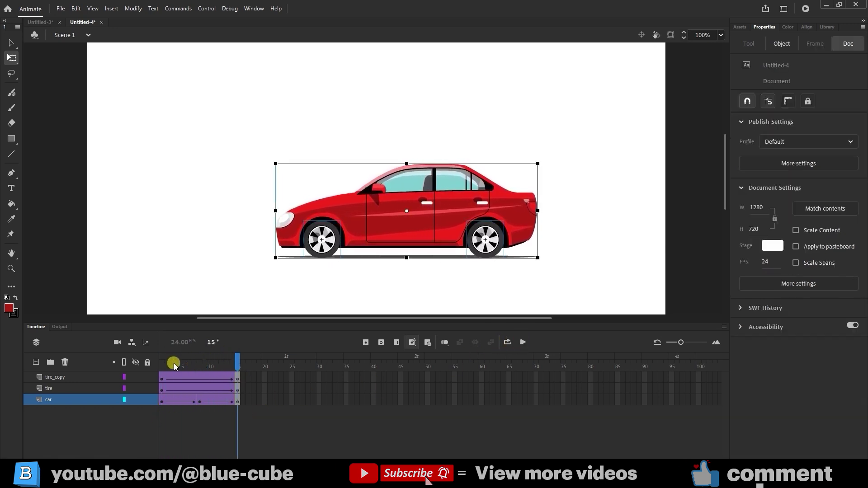
drag(172, 362, 161, 402)
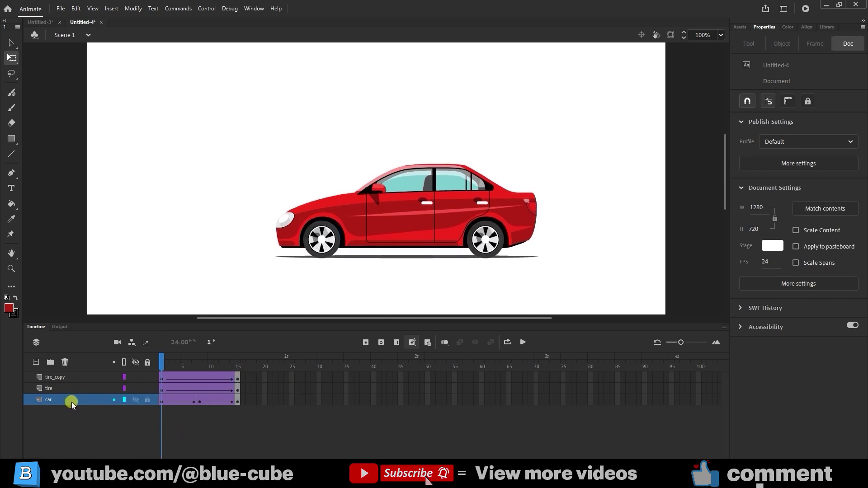
Convert the tire_copy, tire and car layers into a Graphic symbol named 'car'
shift+click(56, 389)
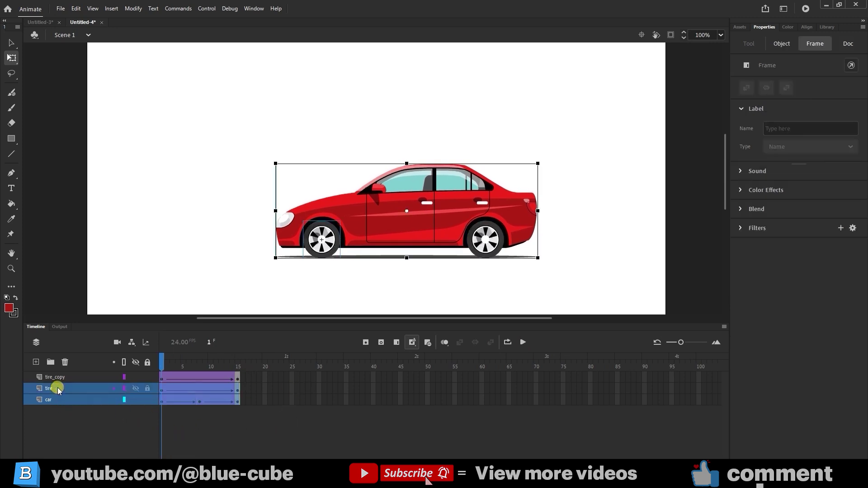
shift+click(62, 377)
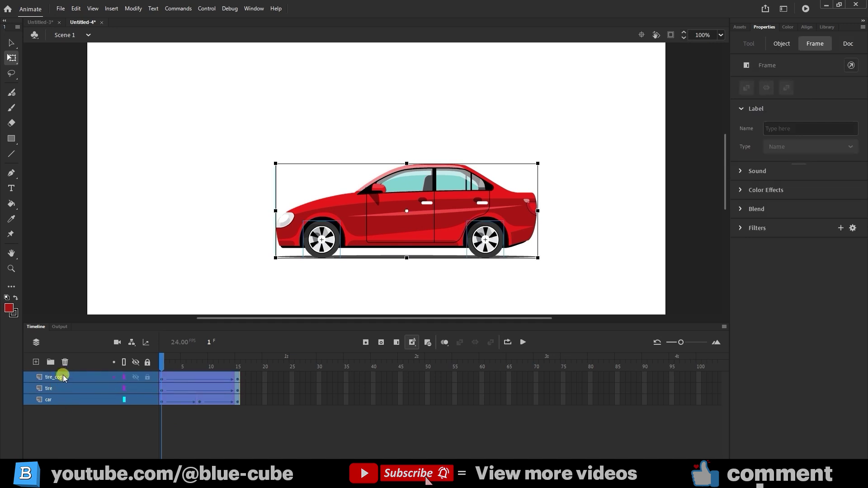
right_click(53, 377)
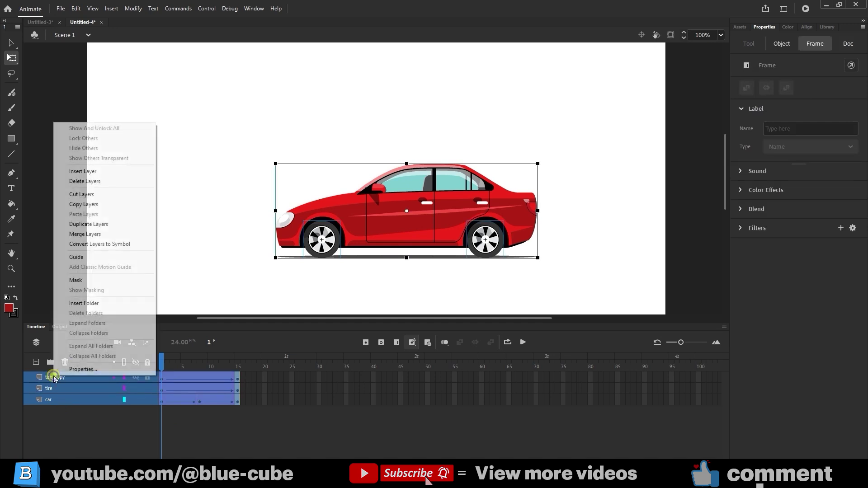
click(115, 245)
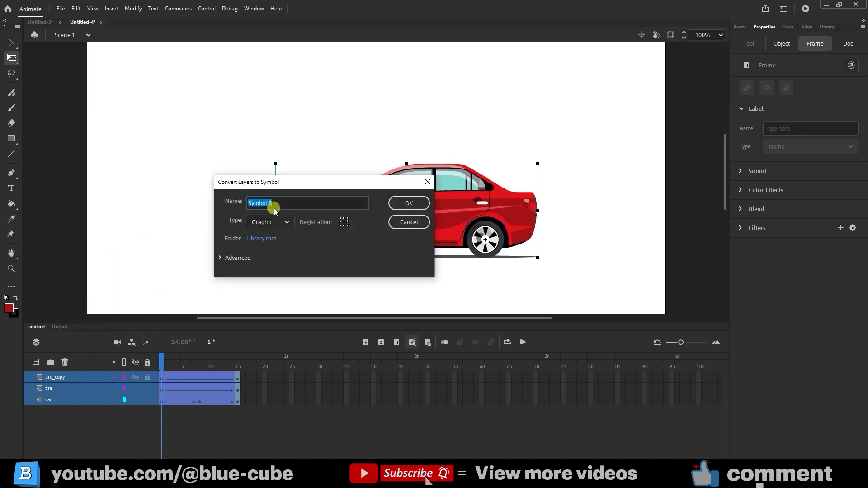
text(car)
click(408, 204)
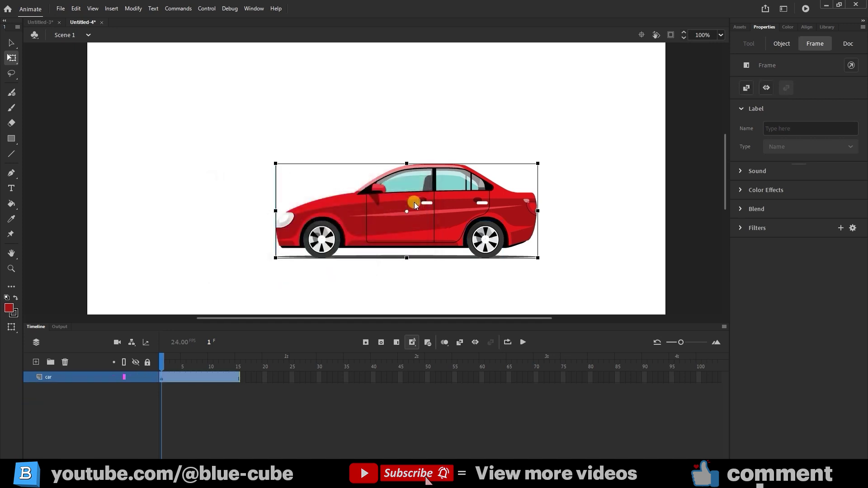
mouse_move(162, 364)
mouse_down()
mouse_move(214, 364)
mouse_move(151, 360)
mouse_move(178, 361)
mouse_move(162, 361)
mouse_up()
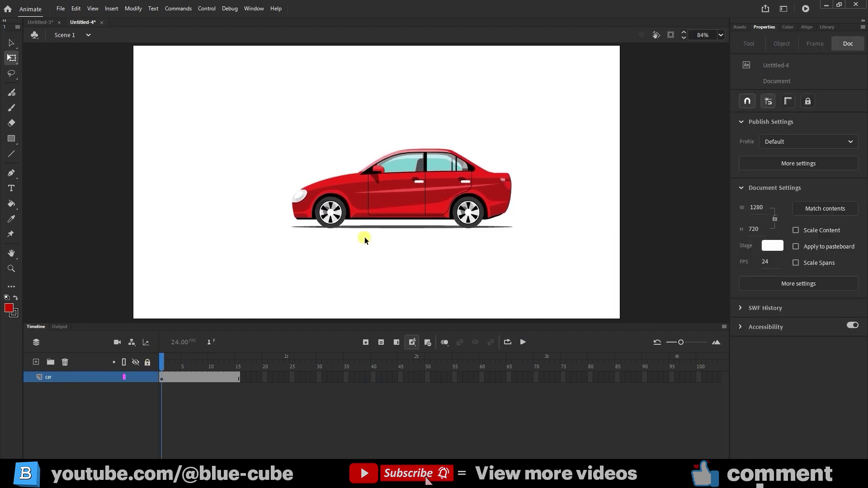
Open the car symbol to inspect its tire and body tweens, then return to Scene 1
click(401, 191)
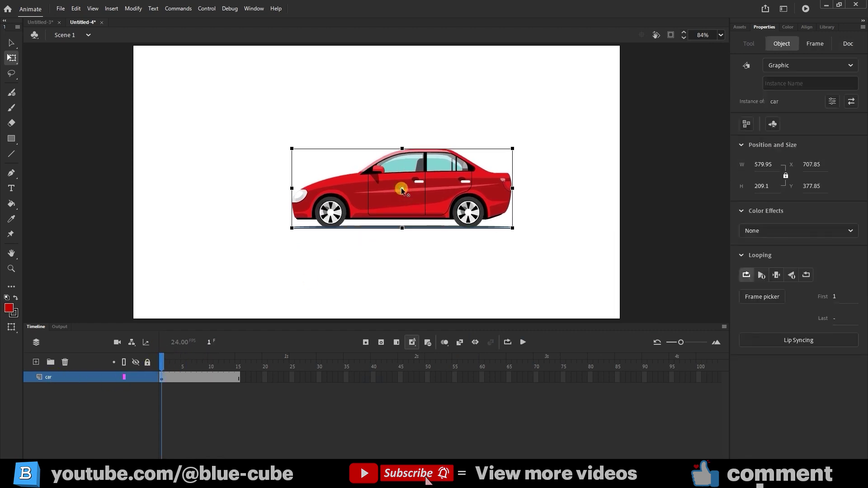
double_click(425, 212)
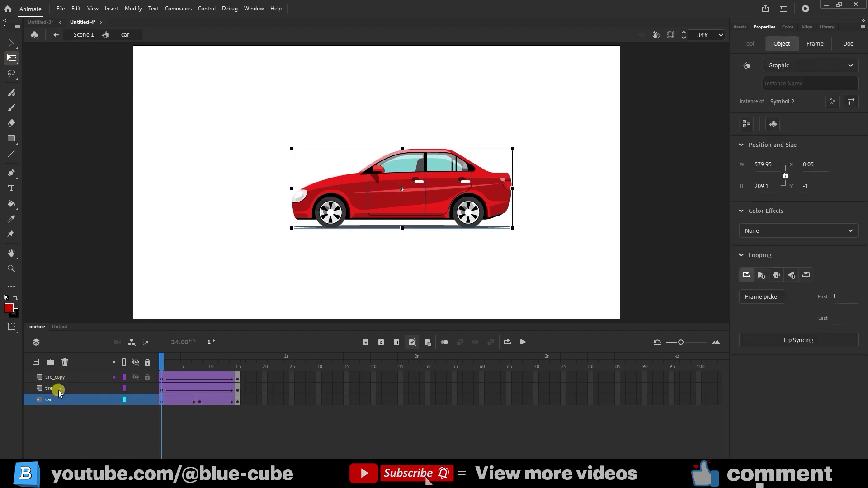
click(83, 35)
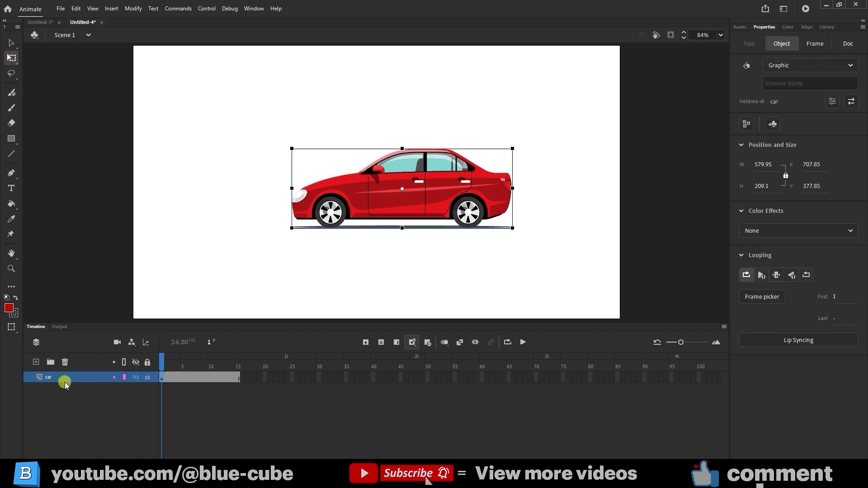
Drag the car layer's frames later, extending the layer to about frame 18
click(168, 377)
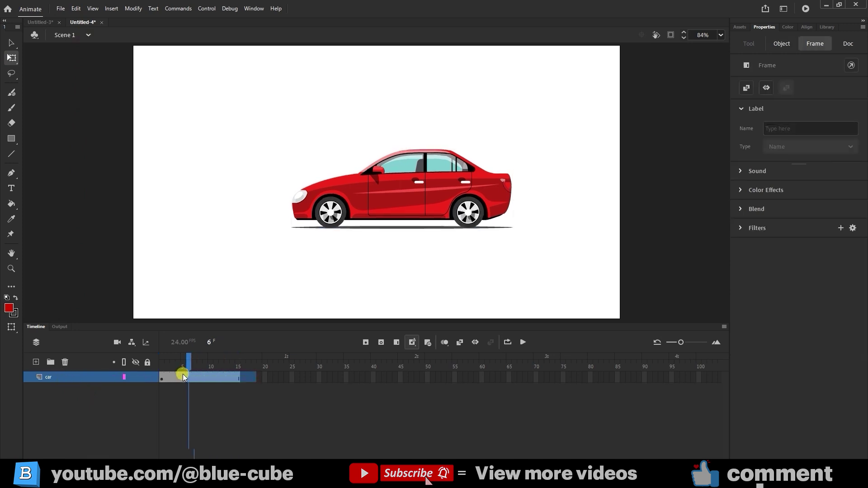
drag(170, 378, 180, 379)
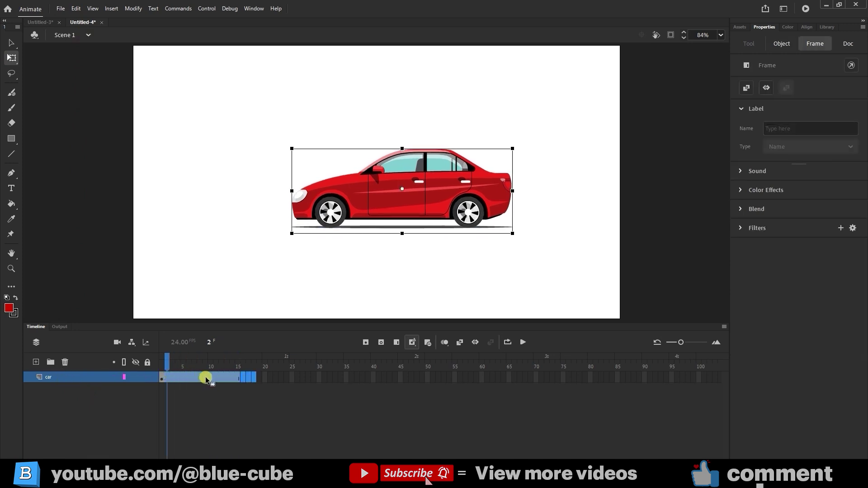
click(427, 343)
click(204, 403)
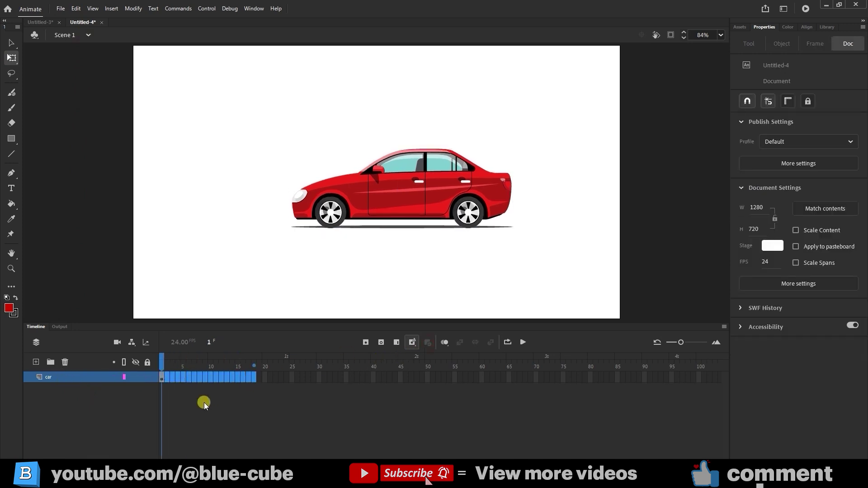
Name the new layer 'BG' and move it beneath the car layer
click(163, 362)
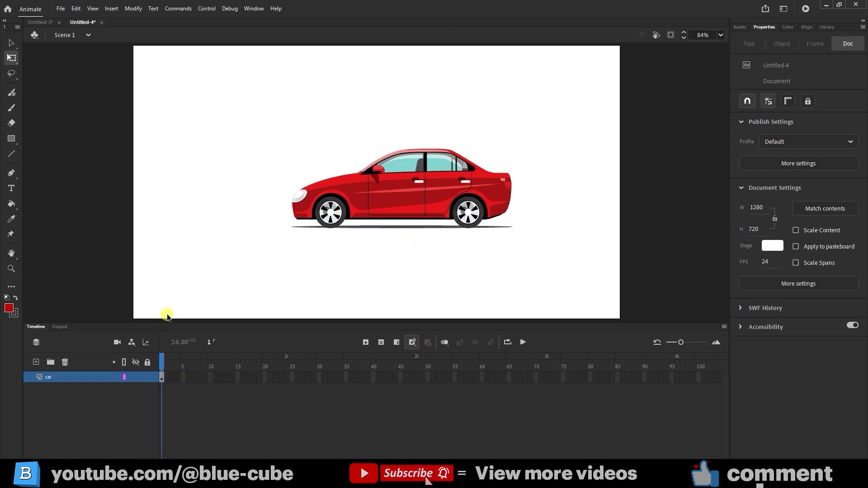
double_click(53, 377)
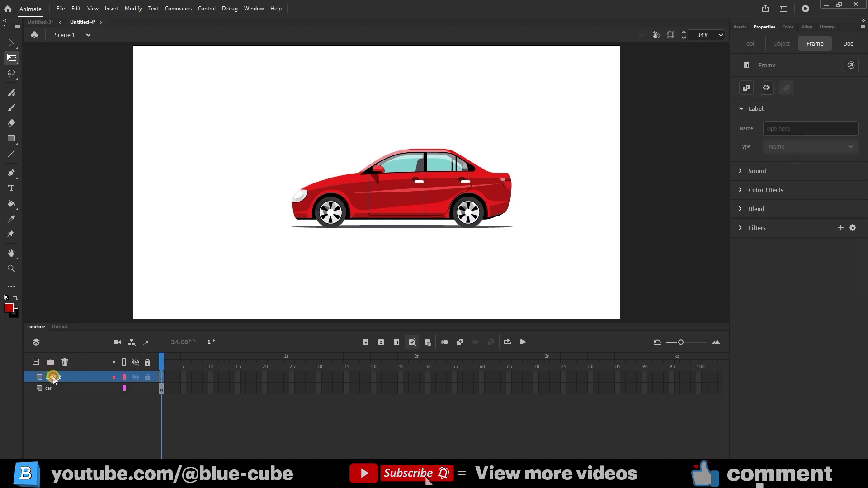
text(B)
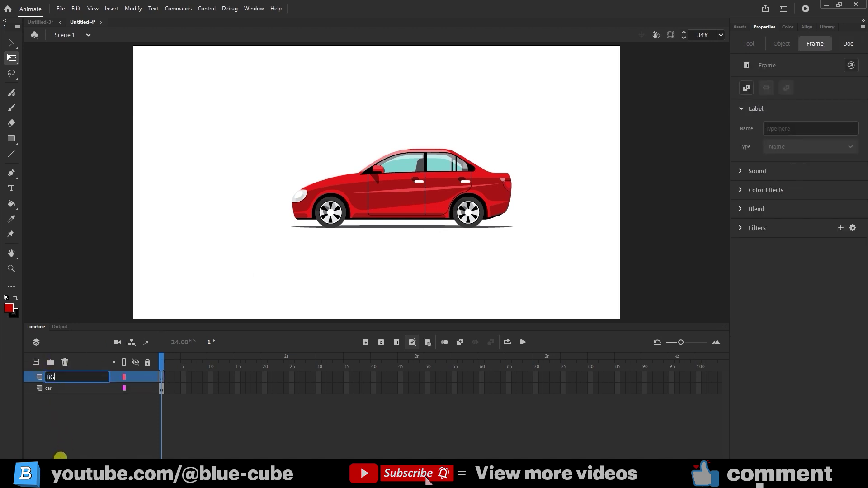
text(G)
key(Return)
mouse_move(63, 377)
mouse_down()
mouse_move(55, 400)
mouse_move(60, 393)
mouse_up()
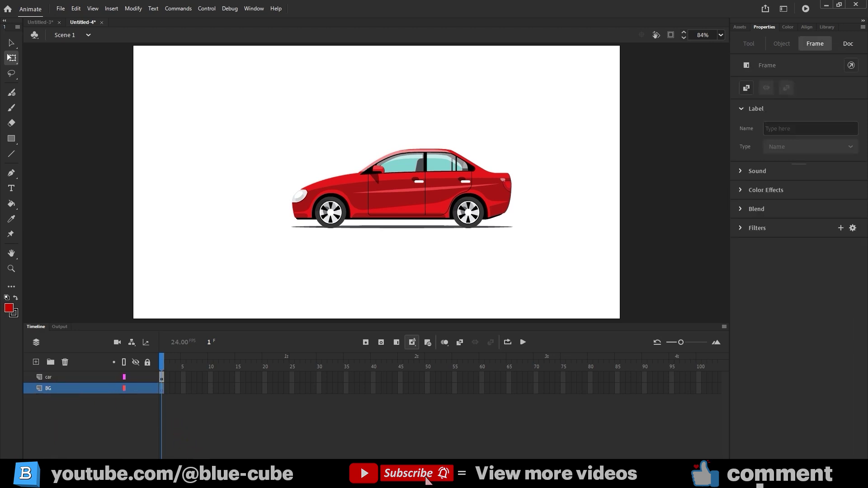
Drag landscape image 77 from File Explorer onto the Animate stage
mouse_move(207, 480)
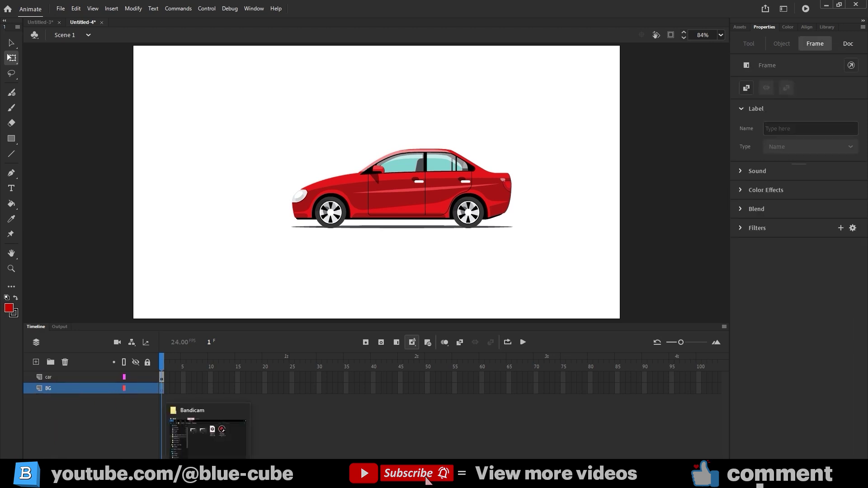
click(208, 436)
click(508, 202)
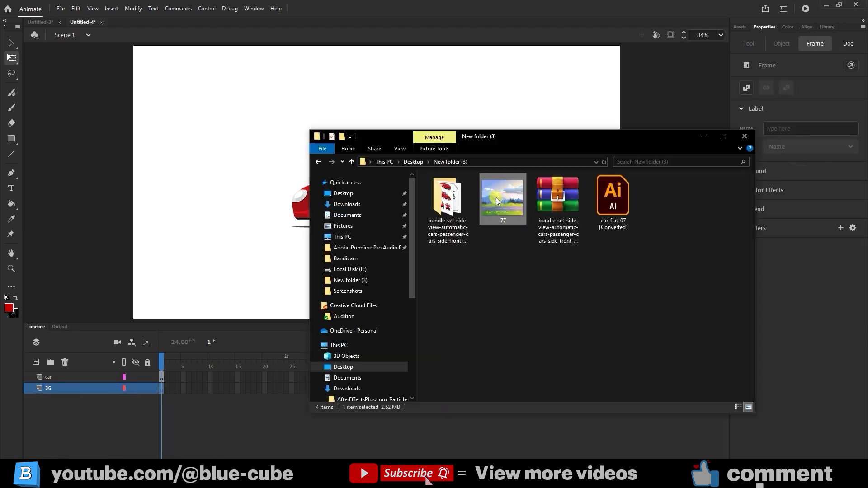
drag(502, 197, 241, 226)
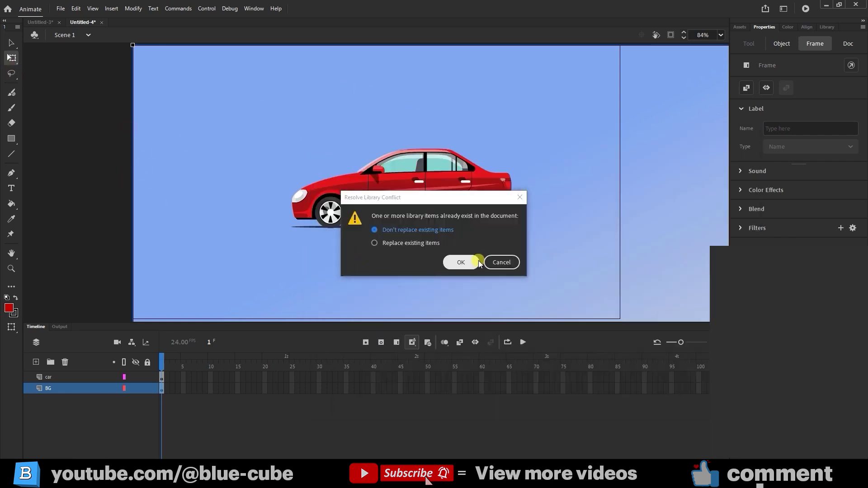
Confirm the library conflict and zoom out to 25% to see the whole image
click(461, 262)
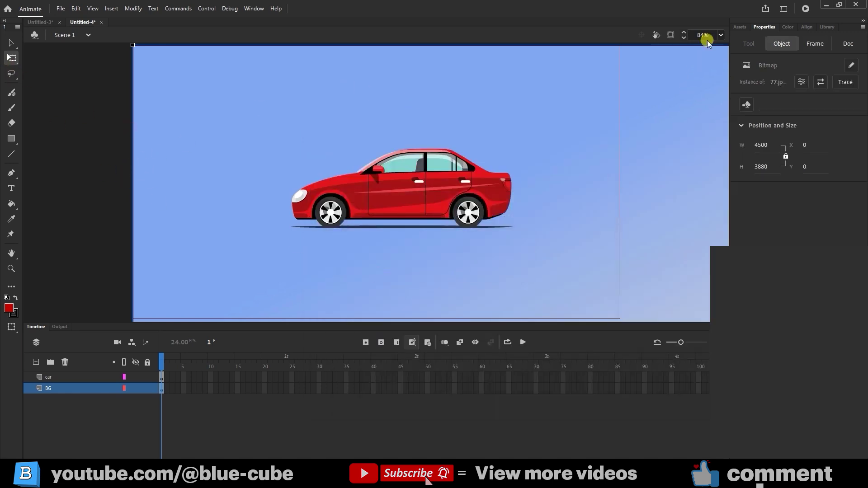
click(721, 35)
click(732, 96)
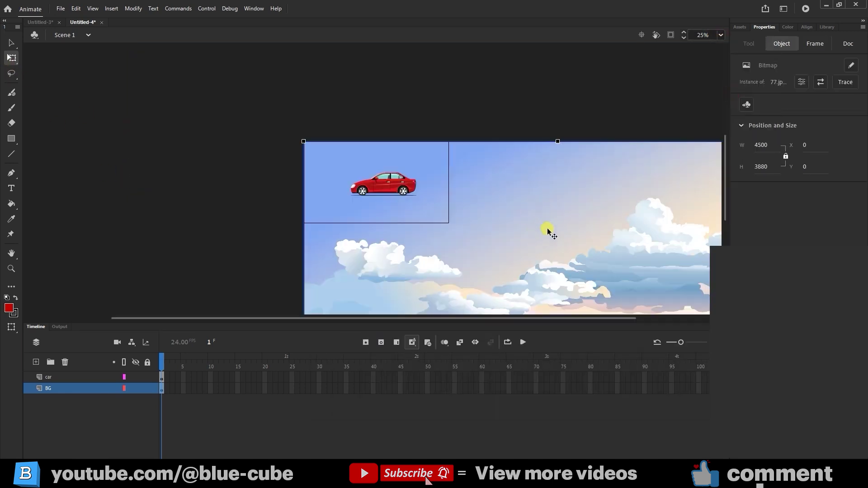
drag(553, 242, 509, 200)
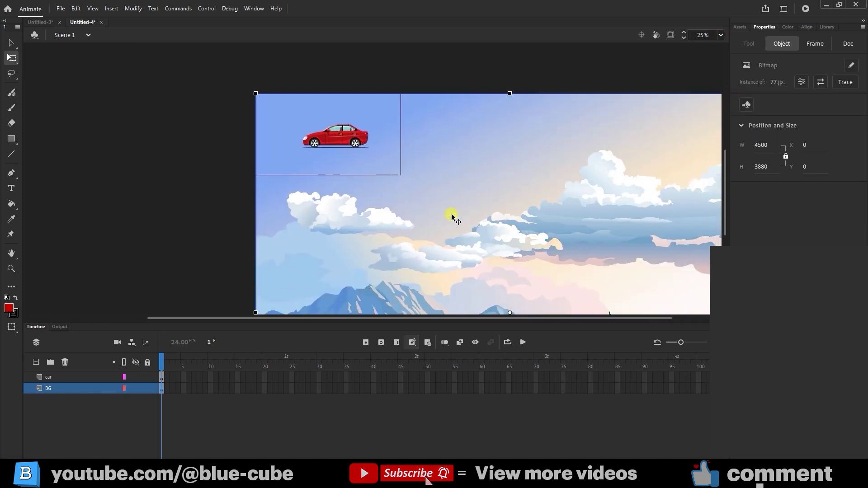
Scale the background proportionally to 1337.05 × 1152.8 and fit the stage in the window
click(786, 156)
drag(764, 146, 459, 170)
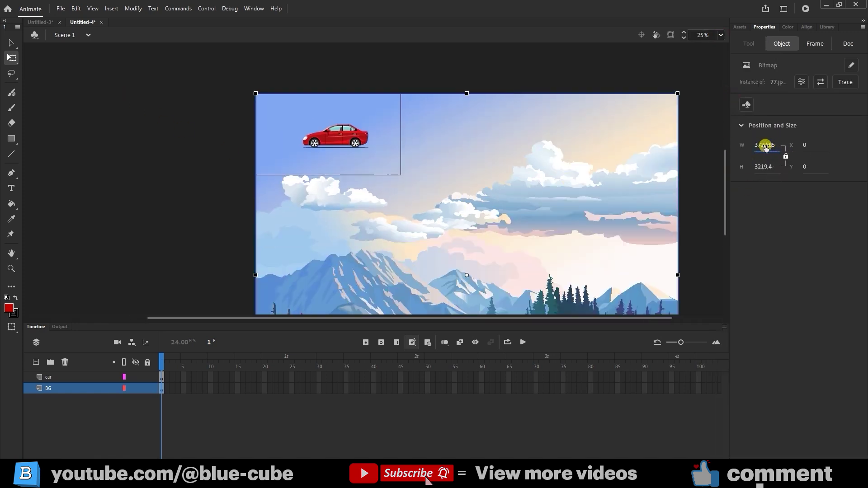
drag(758, 142, 356, 161)
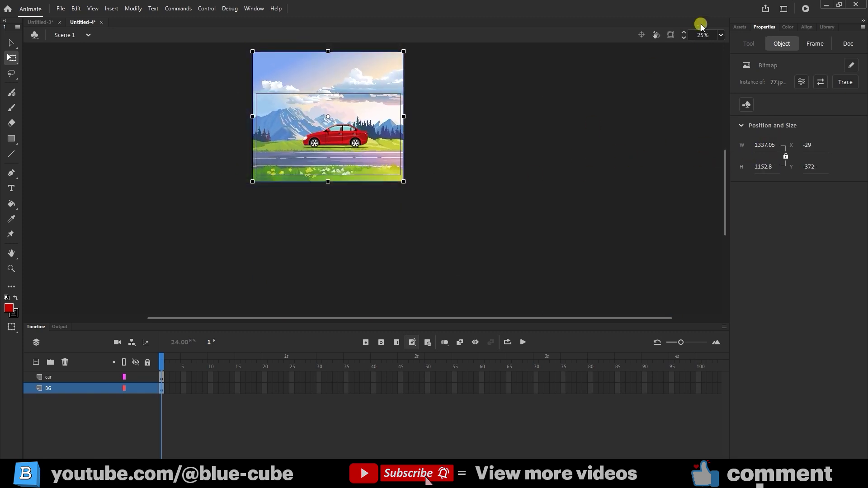
click(720, 35)
click(735, 48)
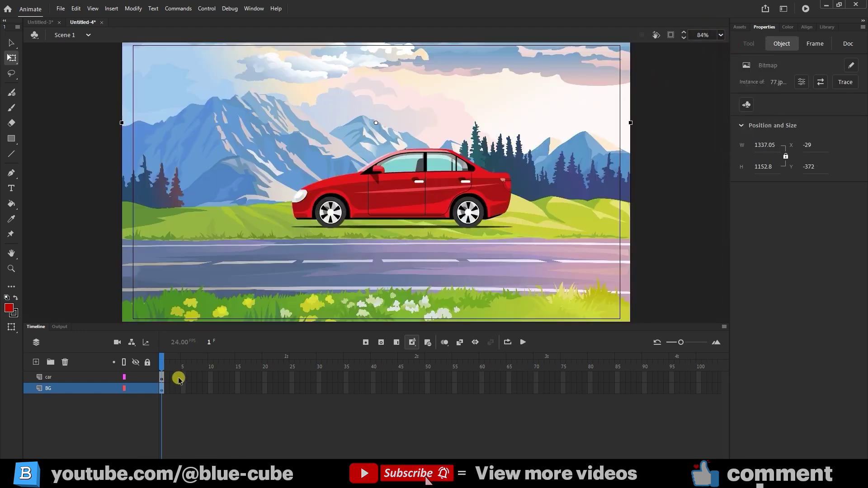
Lock BG, then shrink the car to 494.55 × 178.3 and park it off-stage right
click(147, 389)
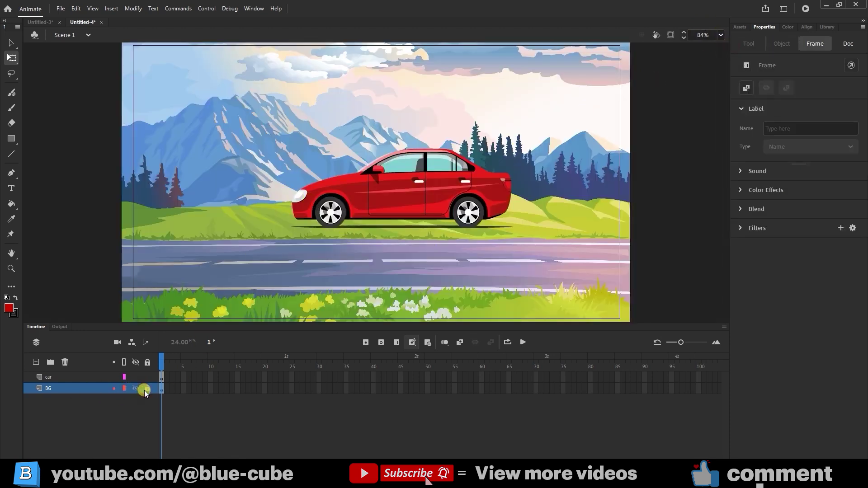
click(88, 376)
drag(421, 186, 657, 235)
scroll(708, 132, down, 1)
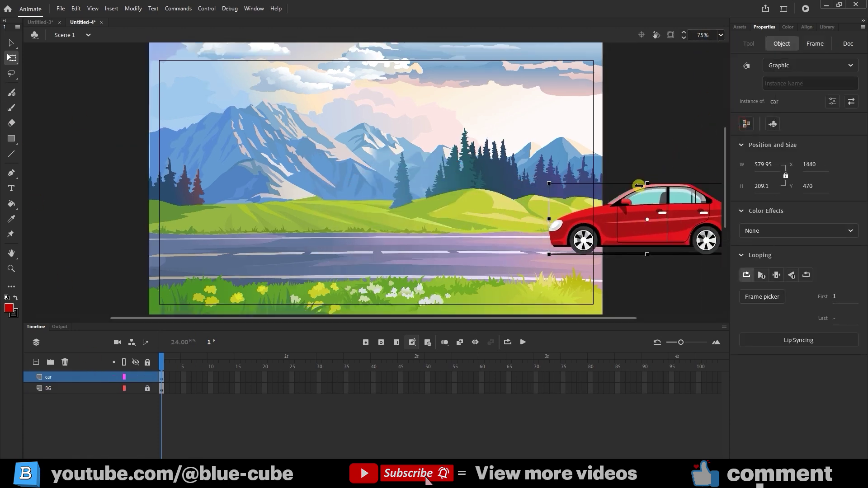
drag(646, 146, 531, 194)
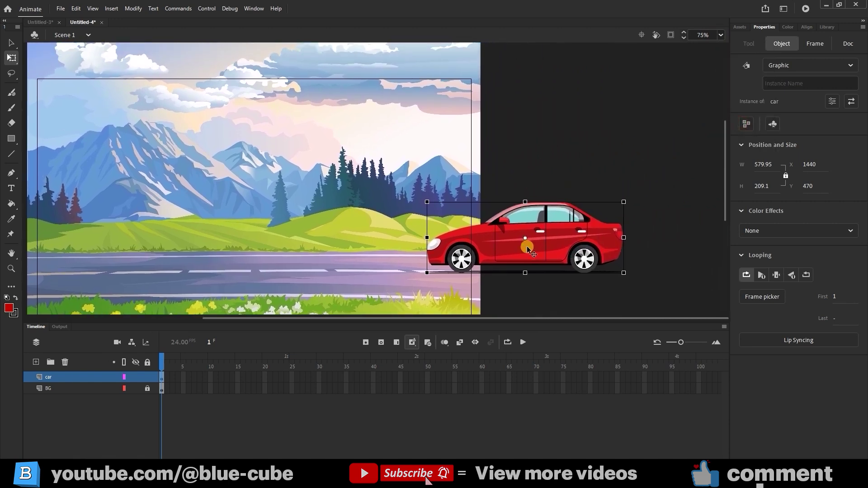
drag(531, 259, 589, 273)
drag(682, 215, 667, 221)
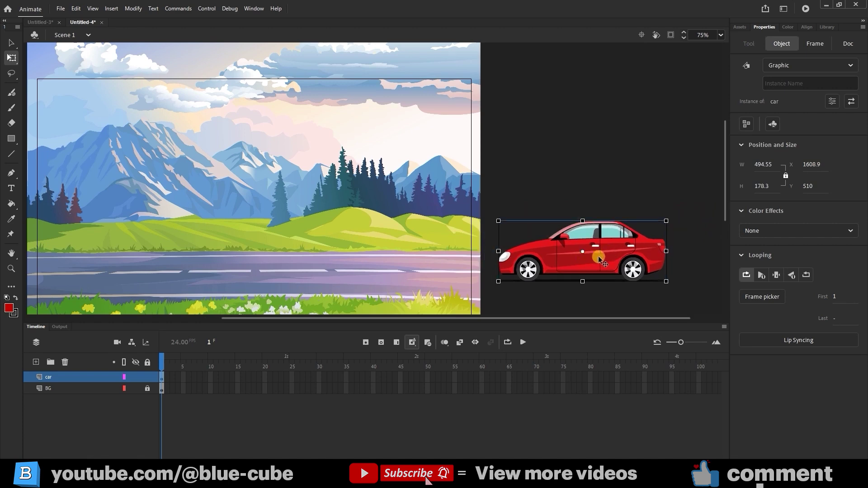
drag(597, 255, 596, 252)
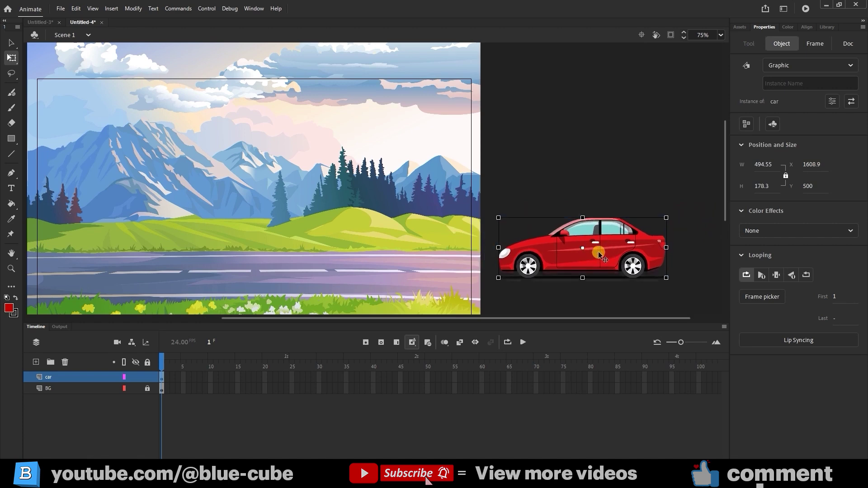
Add keyframes at frame 90 on both the car and BG layers with F6
click(646, 377)
shift+click(646, 389)
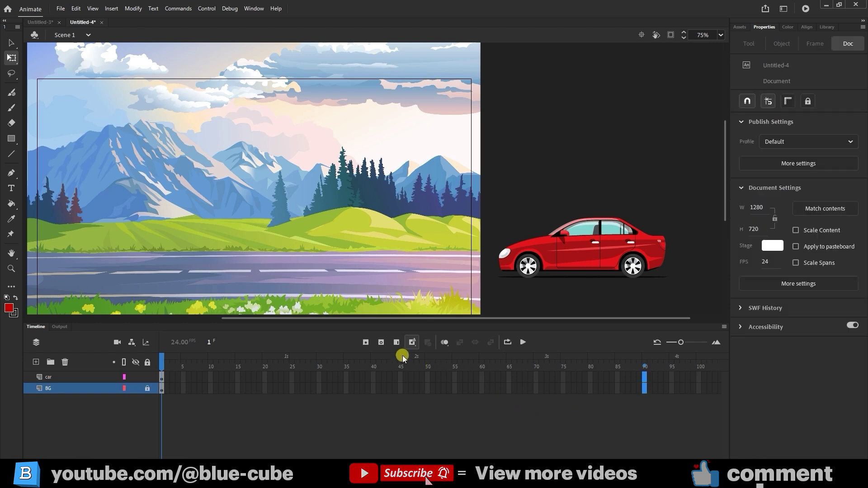
click(366, 342)
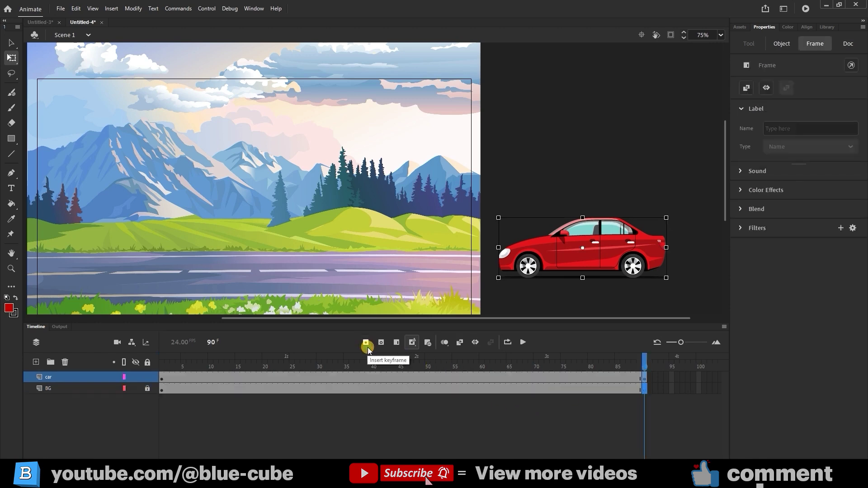
drag(253, 269, 345, 267)
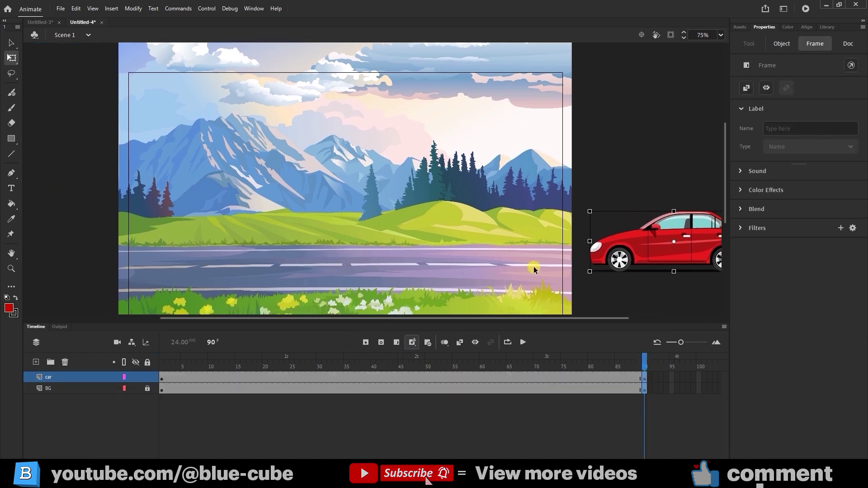
At frame 90, drag the car onto the left pasteboard past the stage edge
click(687, 248)
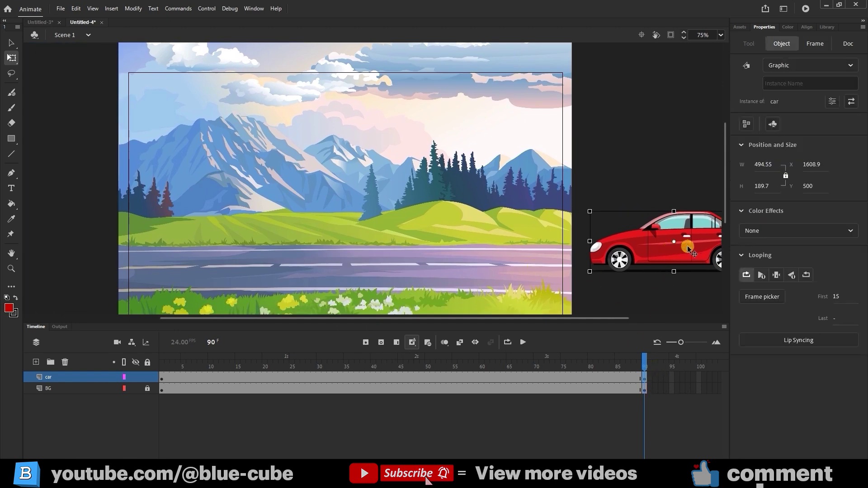
drag(688, 246, 41, 235)
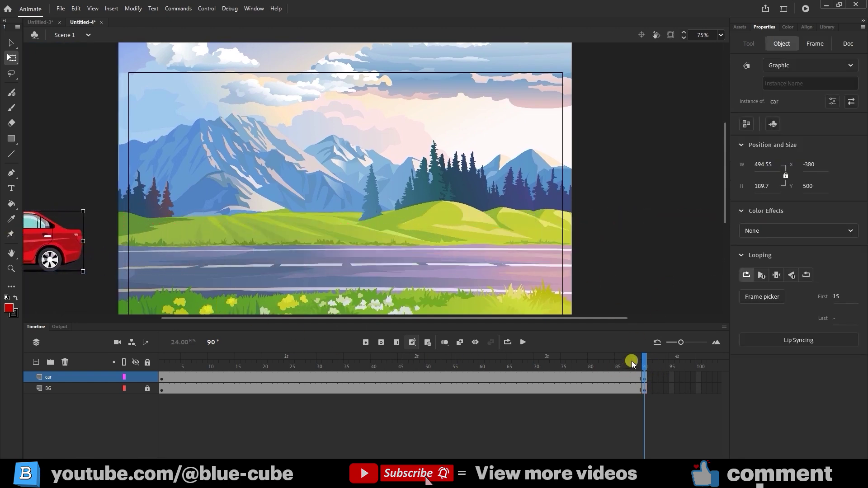
drag(635, 360, 595, 360)
Give the car layer a classic tween, then play it back and test the movie
click(292, 377)
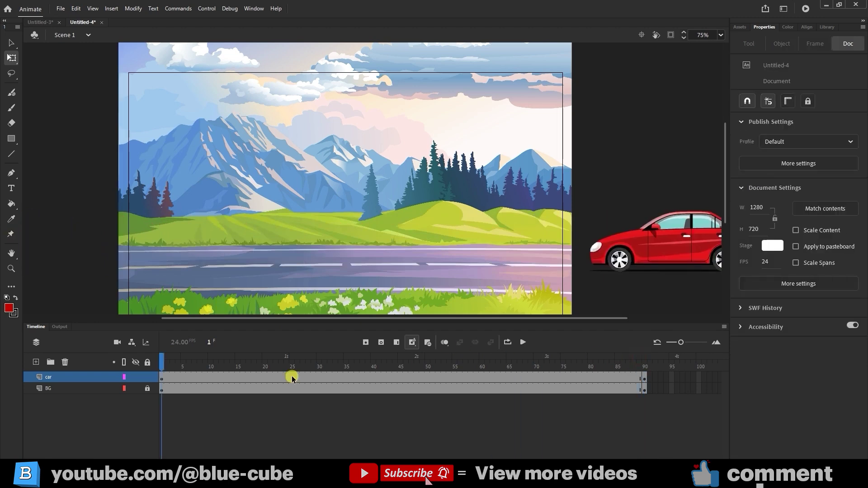
right_click(352, 378)
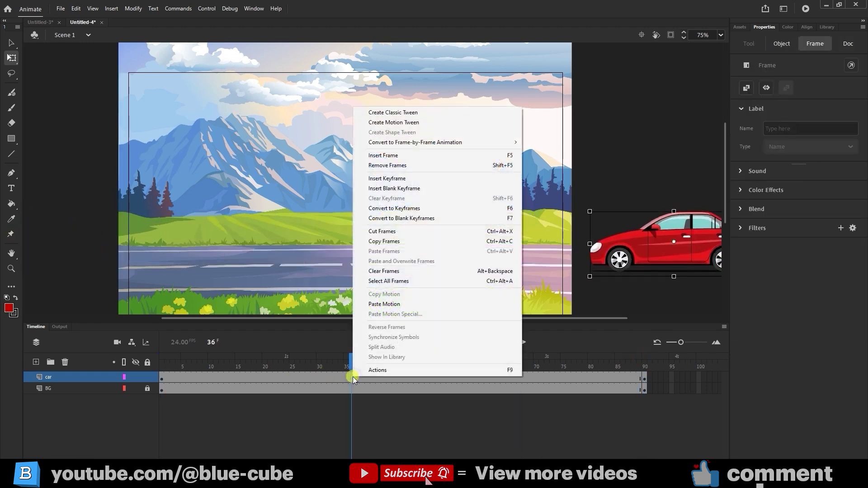
click(398, 113)
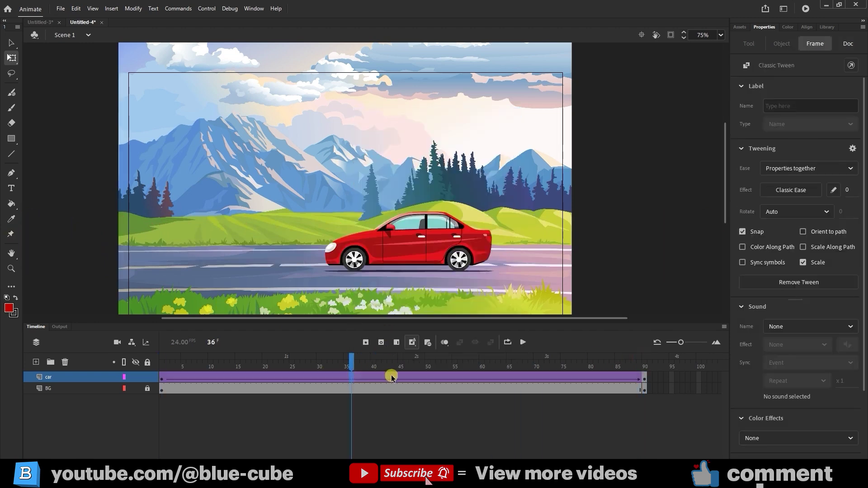
drag(333, 362, 85, 375)
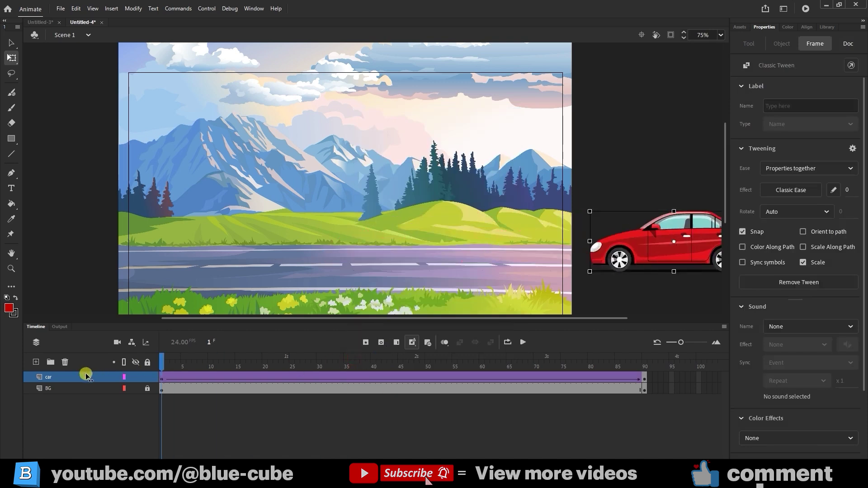
click(524, 342)
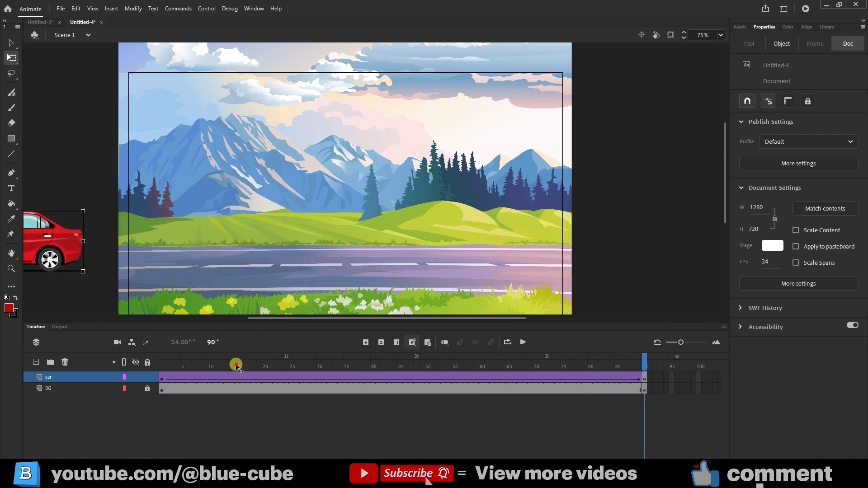
key(ctrl+Return)
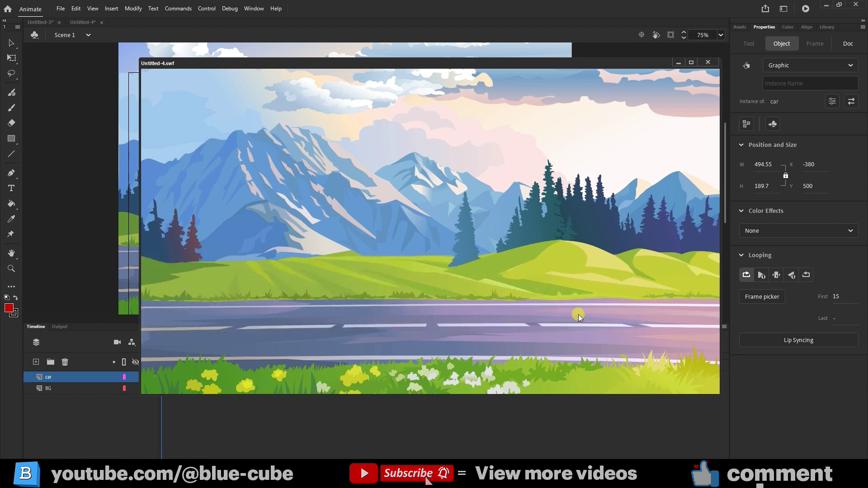
Close the test movie and marquee-zoom closely around the car
key(ctrl+w)
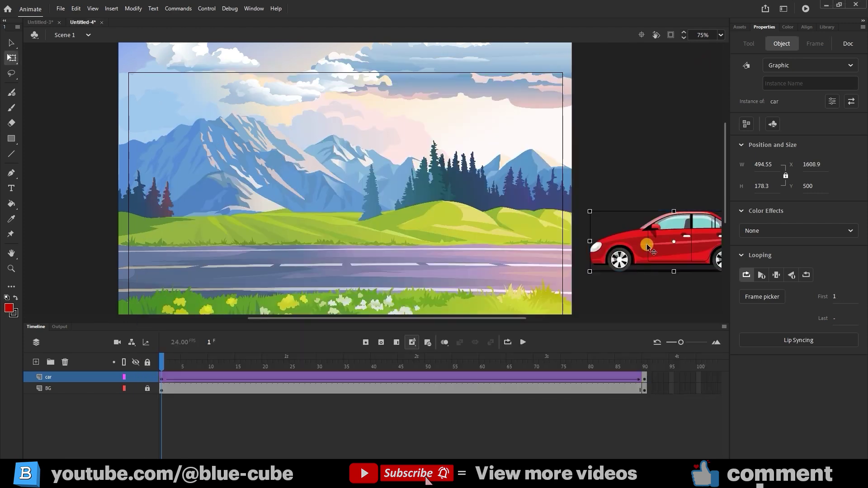
click(670, 234)
scroll(580, 254, right, 5)
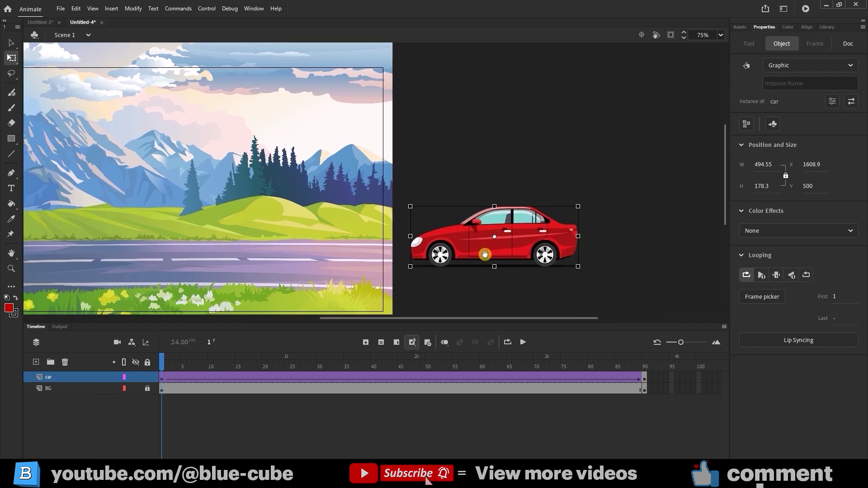
click(10, 270)
drag(620, 177, 400, 291)
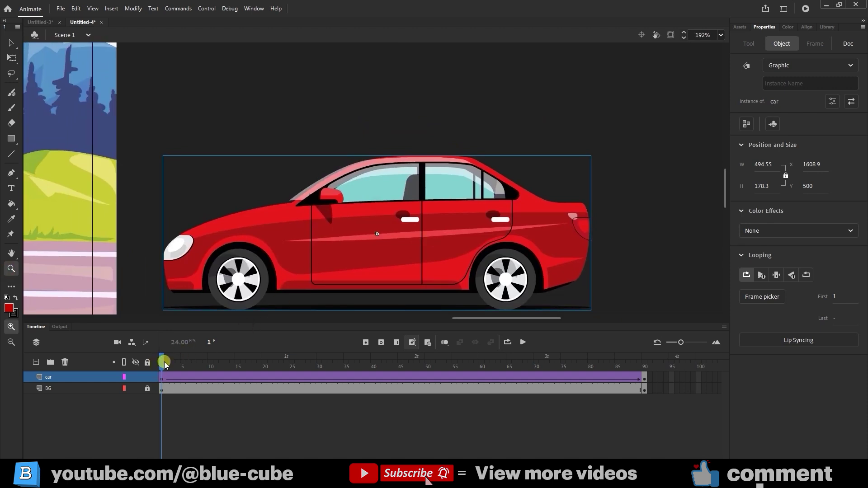
Open the car symbol and its inner car body group for editing
click(12, 58)
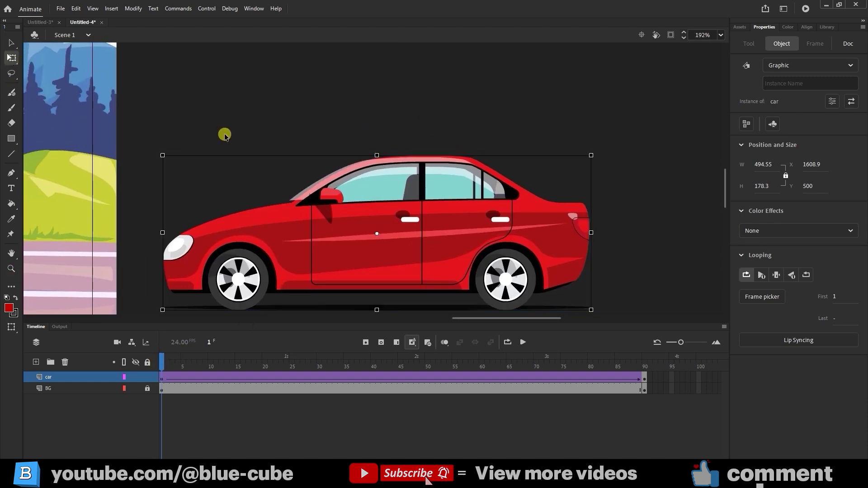
double_click(374, 194)
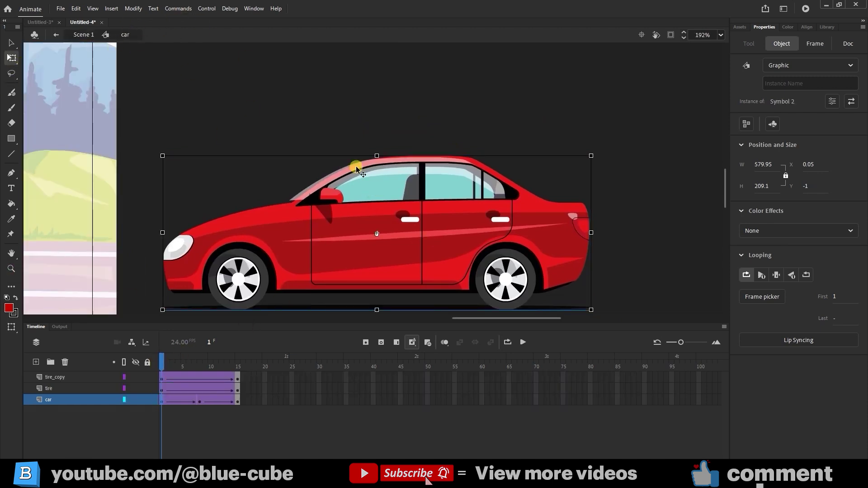
double_click(391, 193)
double_click(392, 193)
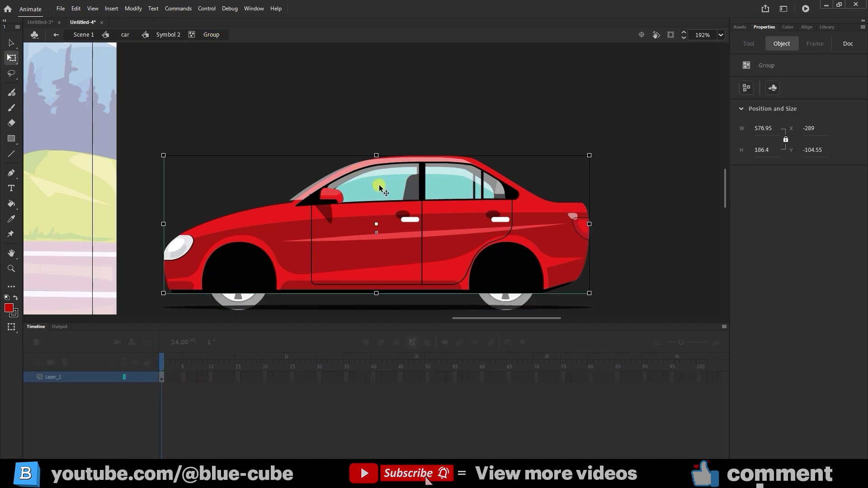
drag(381, 188, 391, 216)
key(ctrl+z)
Enter the nested window group and select the light-blue glass shape
double_click(382, 191)
click(382, 188)
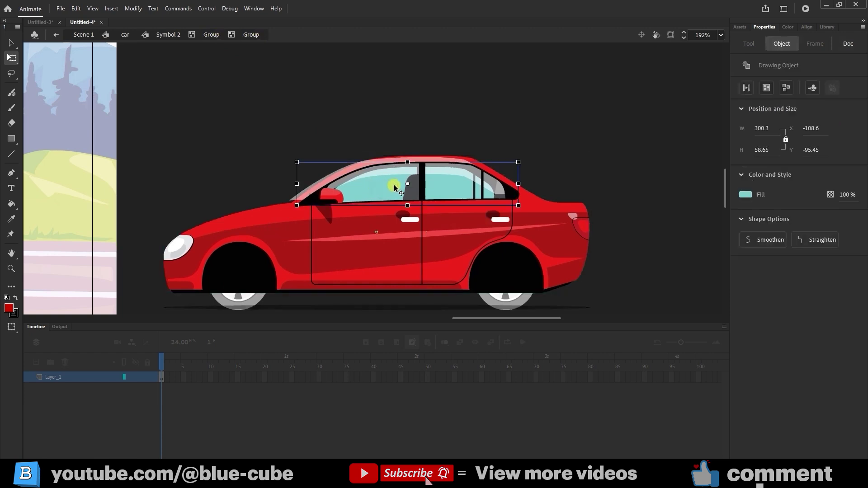
drag(390, 187, 355, 135)
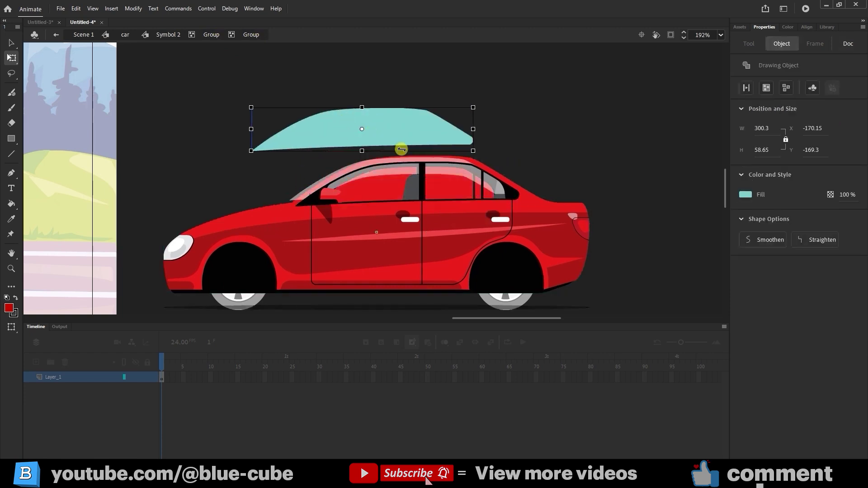
key(ctrl+z)
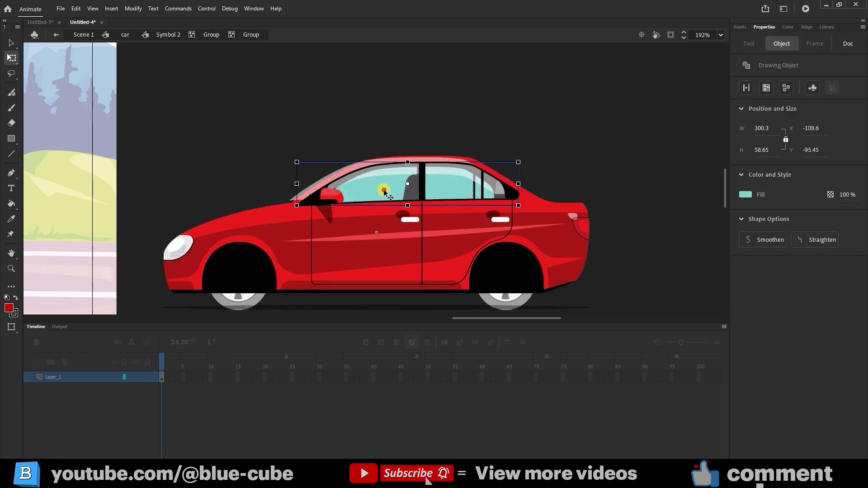
Zoom into the front window and erase glass above the seat and along its bottom edge
click(11, 268)
drag(456, 144, 297, 219)
click(11, 123)
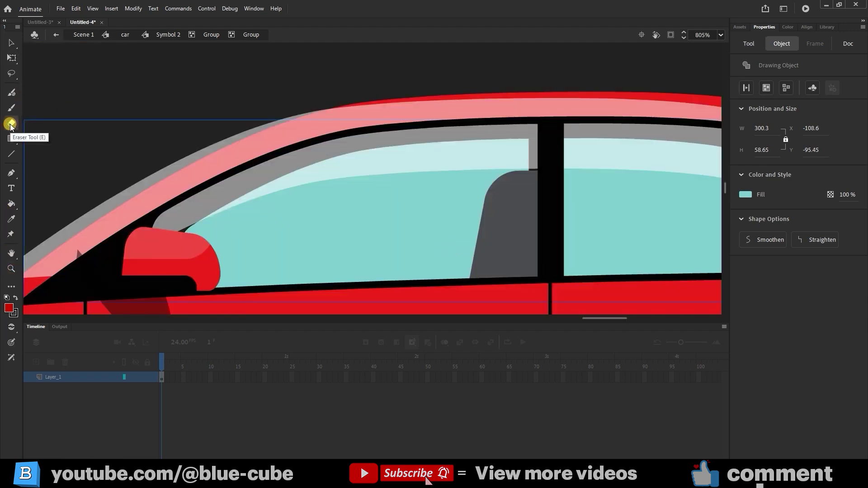
mouse_move(519, 149)
mouse_down()
mouse_move(510, 193)
mouse_move(513, 145)
mouse_move(379, 155)
mouse_move(222, 205)
mouse_move(240, 212)
mouse_move(215, 210)
mouse_move(194, 230)
mouse_up()
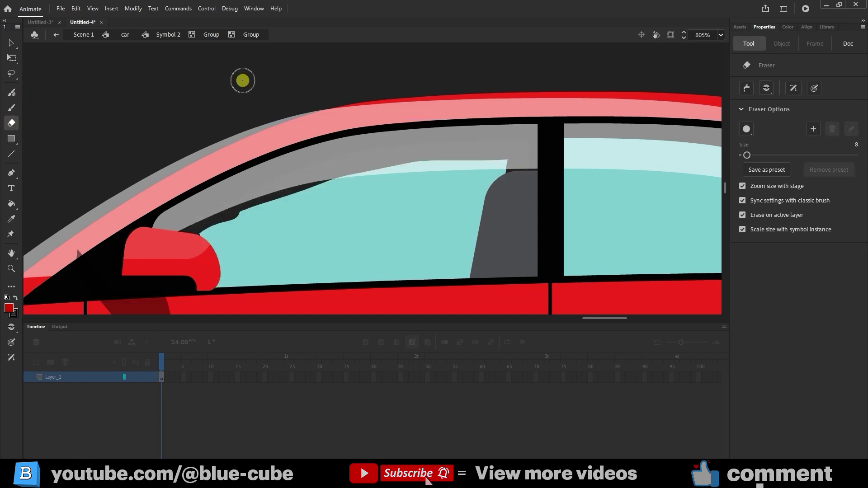
drag(210, 277, 217, 277)
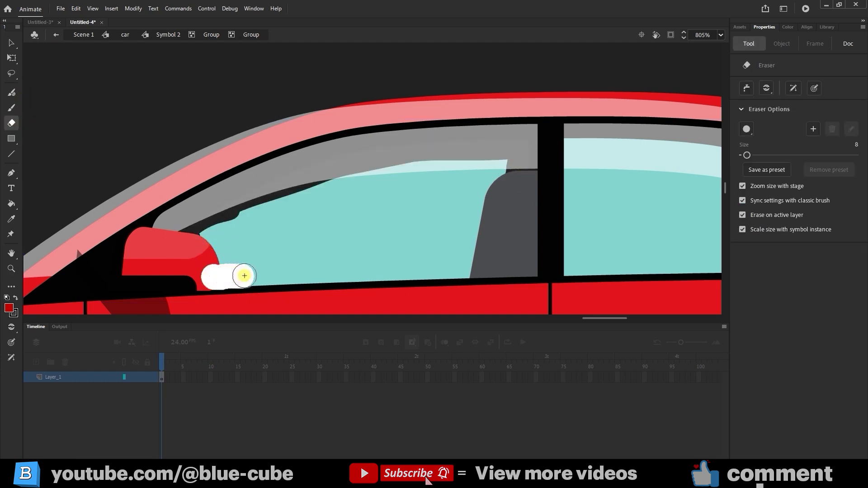
drag(245, 276, 495, 260)
Enlarge the eraser and rub out the remaining cyan glass, including the triangle by the mirror
mouse_move(509, 164)
mouse_down()
mouse_move(376, 174)
mouse_move(222, 223)
mouse_move(251, 253)
mouse_move(481, 242)
mouse_up()
drag(746, 155, 761, 155)
drag(456, 207, 260, 228)
drag(760, 155, 747, 156)
drag(232, 257, 216, 258)
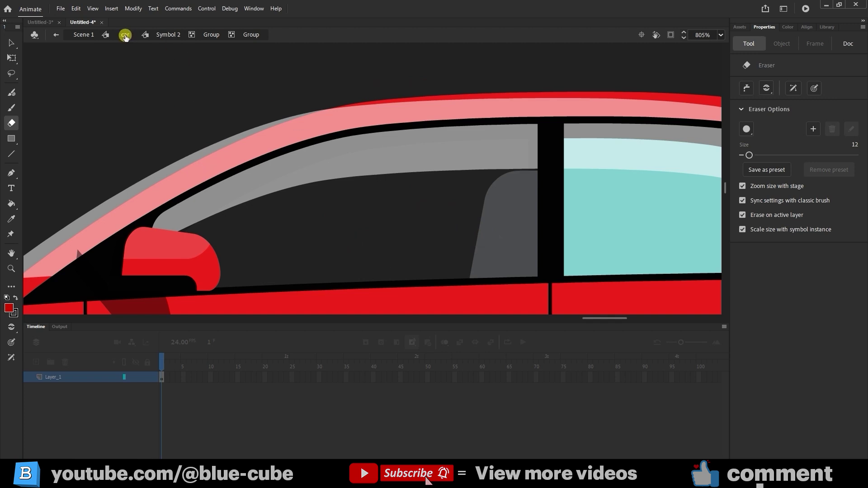
Return to Scene 1 and set the stage zoom to 75%
click(84, 35)
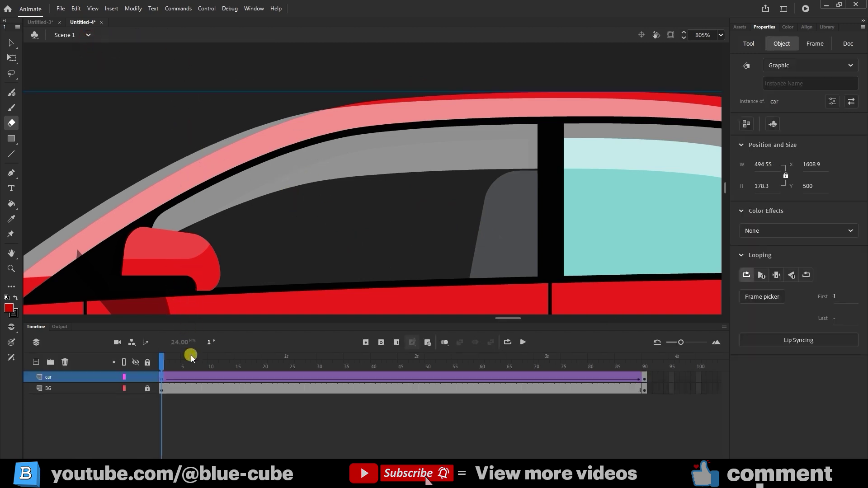
click(720, 35)
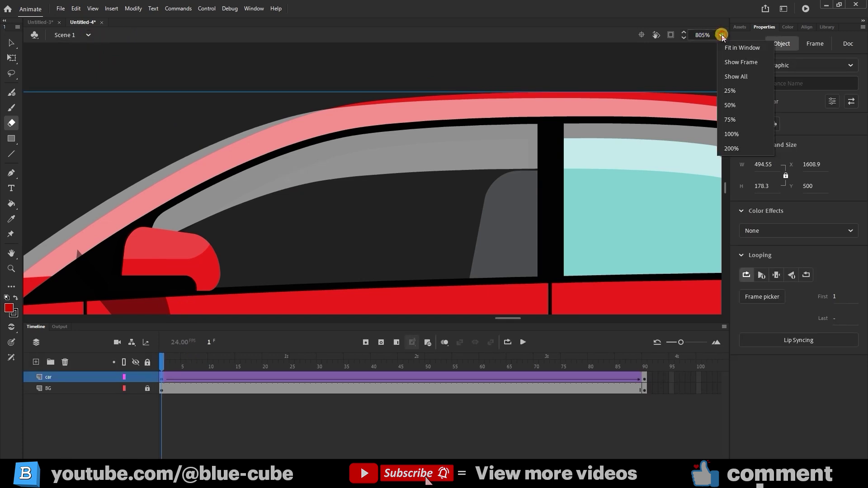
click(744, 120)
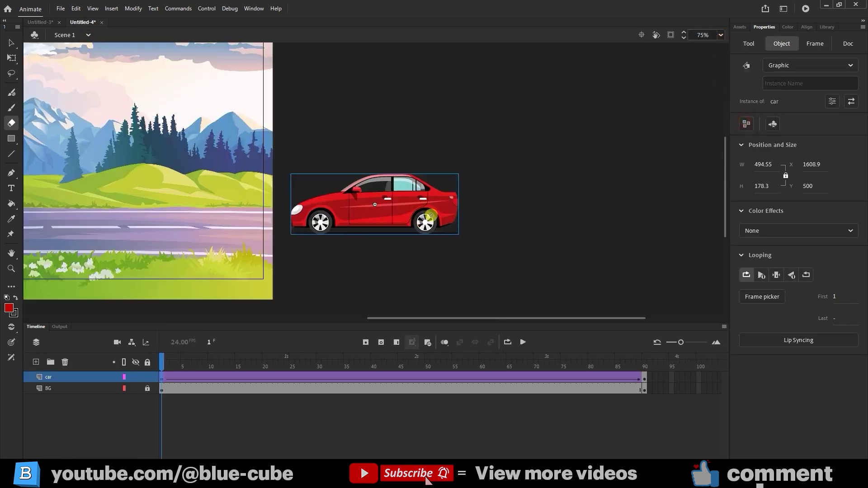
Drag the College Boy_Side character from the Assets panel onto the stage
click(741, 27)
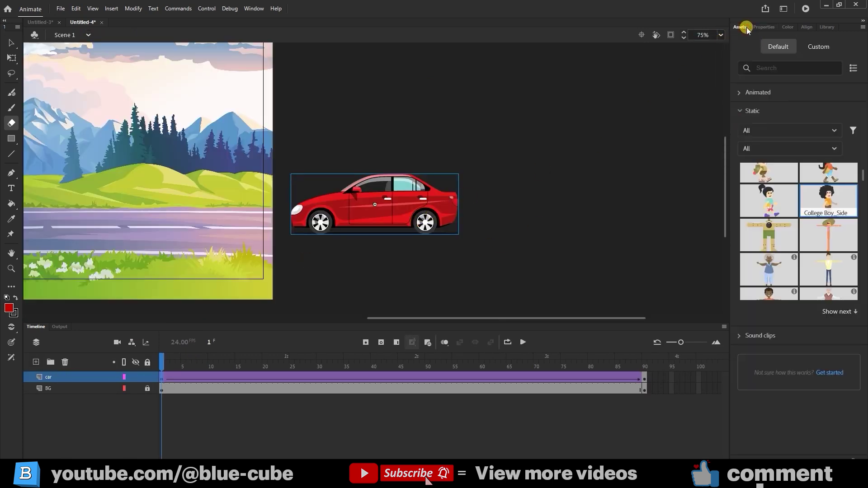
click(839, 194)
drag(509, 235, 532, 232)
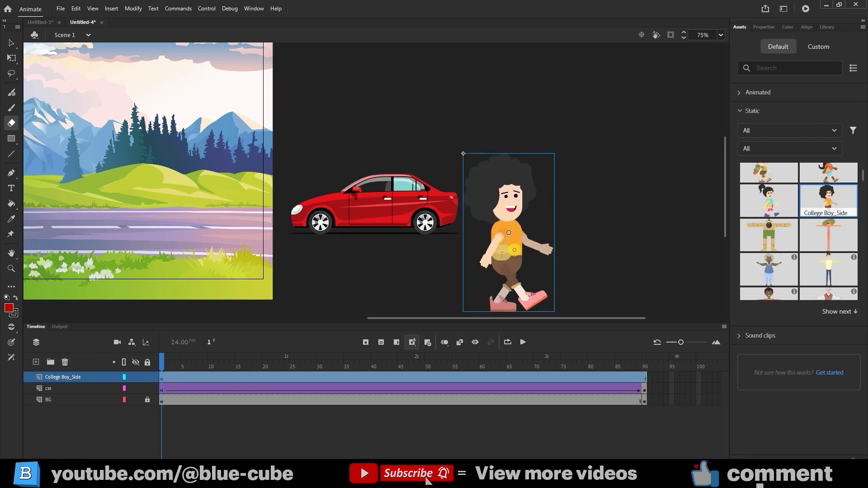
Flip the College Boy_Side character horizontally
right_click(516, 252)
mouse_move(583, 249)
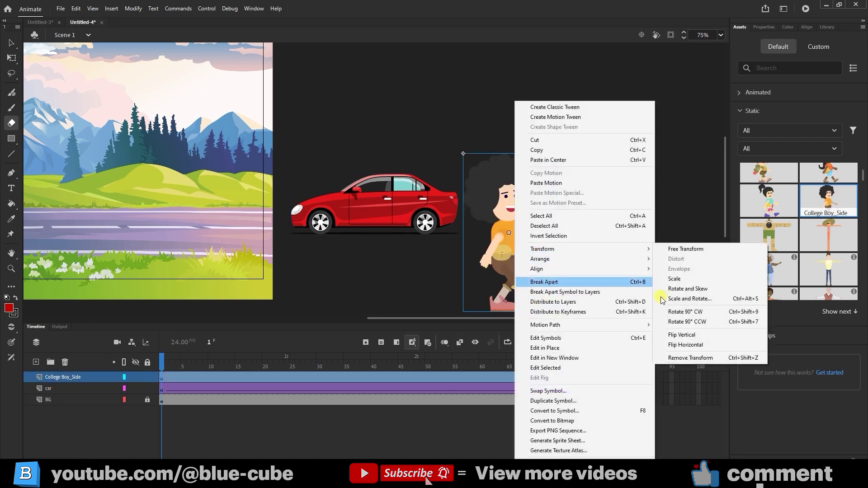
click(683, 345)
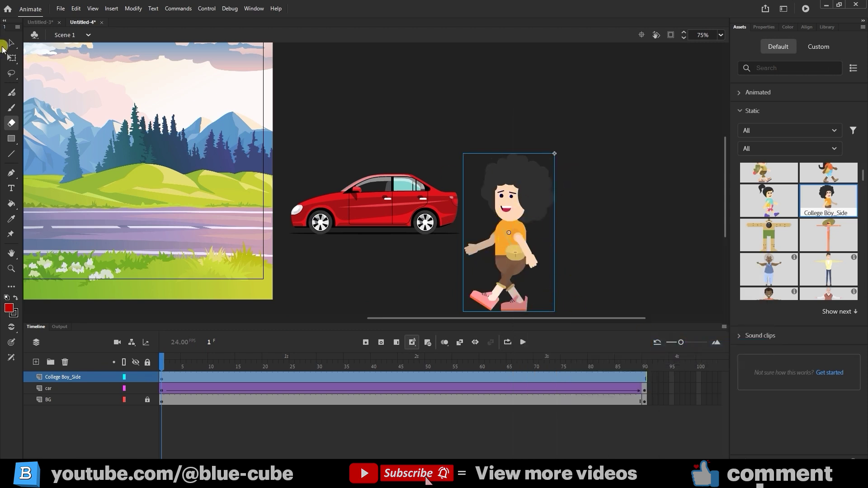
Shrink the character into the car's front window and move its layer below the car layer
click(9, 55)
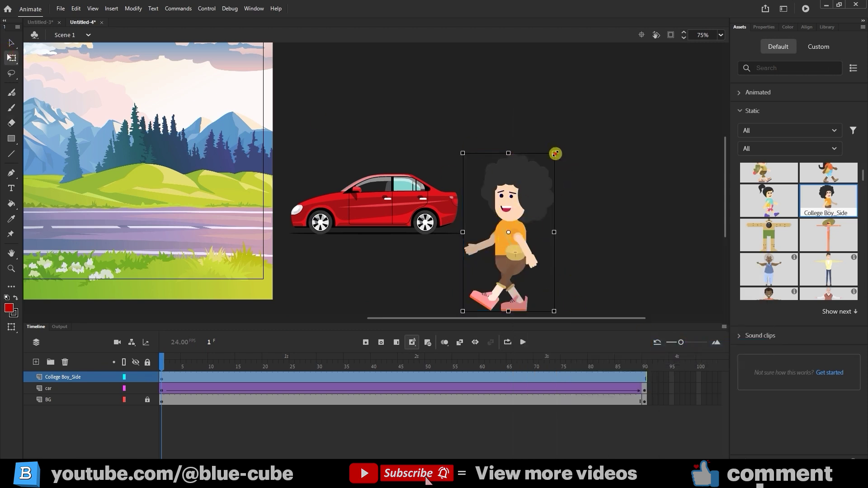
drag(552, 156, 536, 213)
drag(488, 246, 396, 224)
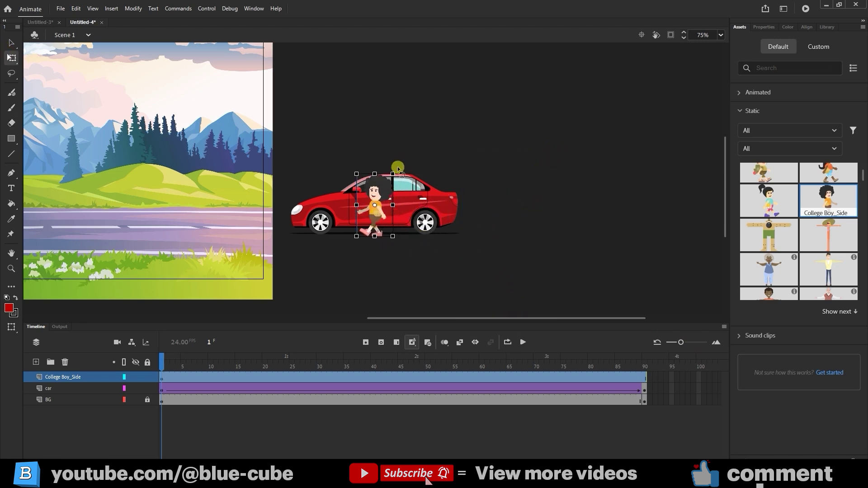
drag(392, 174, 381, 205)
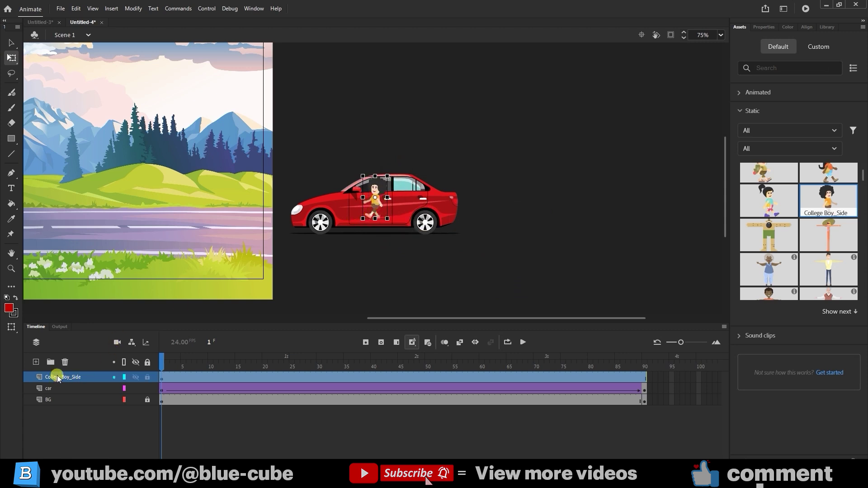
drag(58, 377, 52, 399)
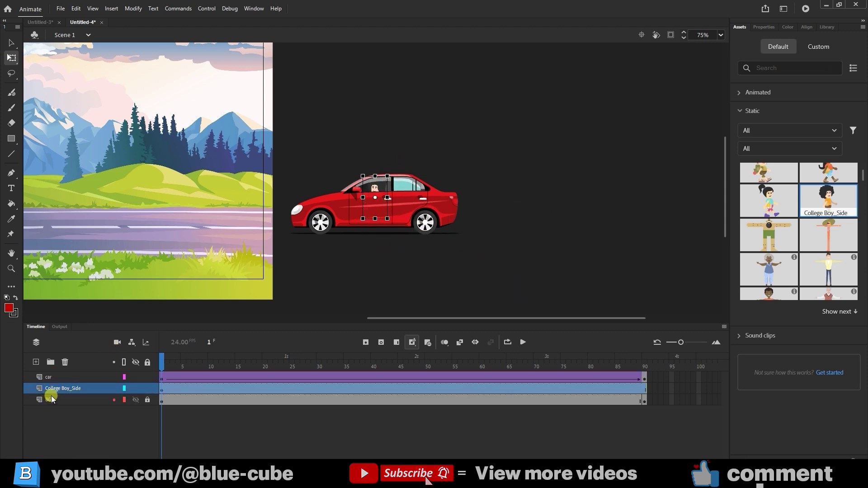
click(12, 269)
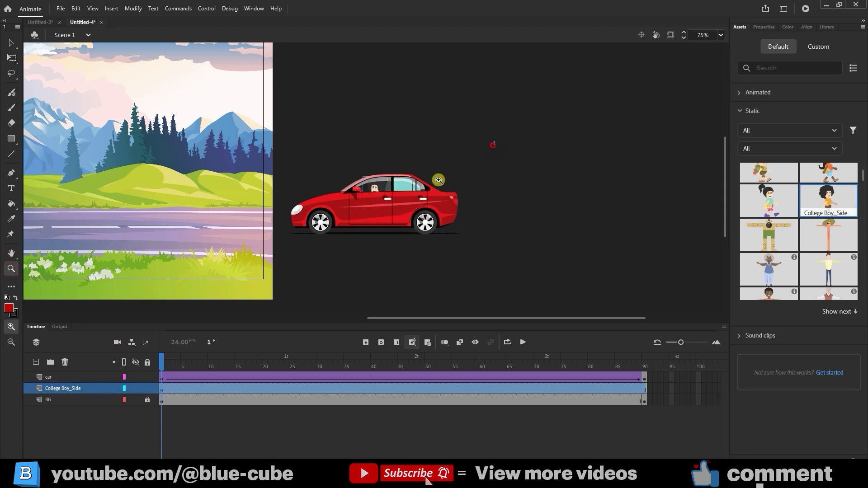
Zoom to 192%, then scale, reposition and nudge the character into the front window and scrub to check
drag(352, 212, 489, 250)
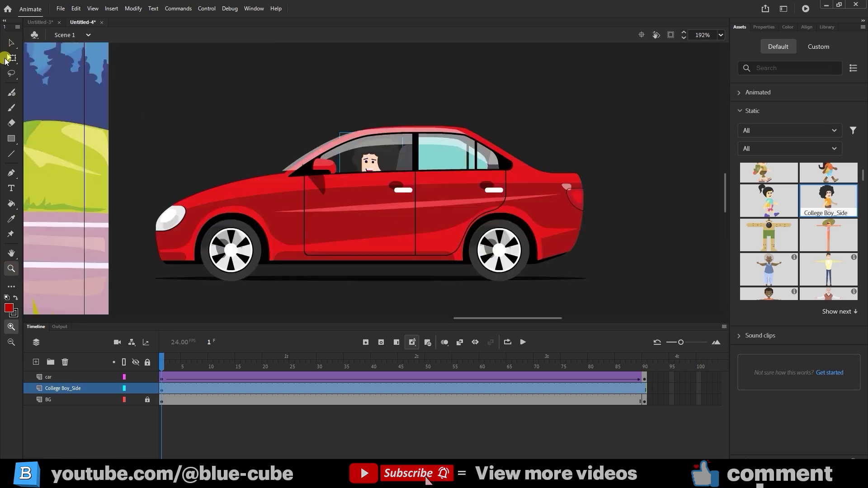
click(6, 60)
drag(370, 159, 388, 158)
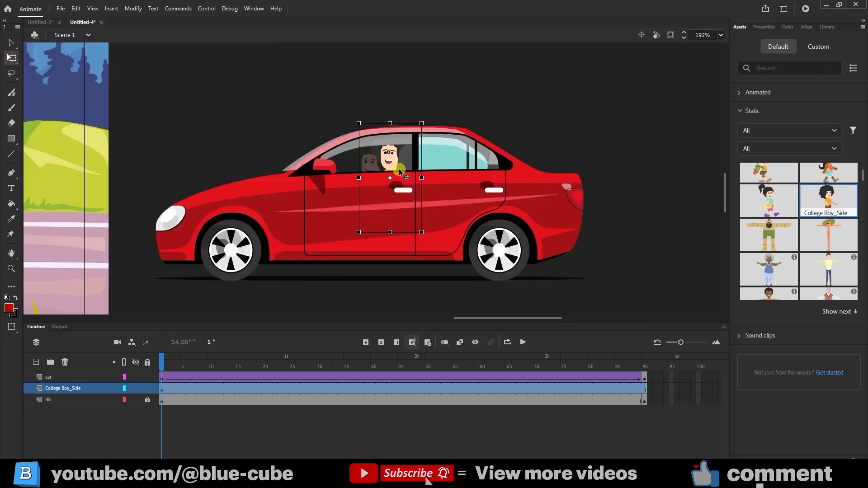
drag(421, 122, 213, 147)
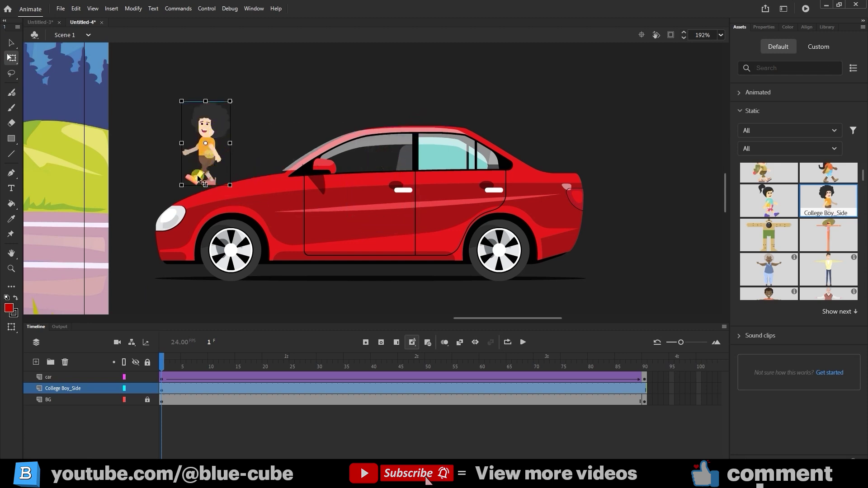
drag(202, 153, 401, 167)
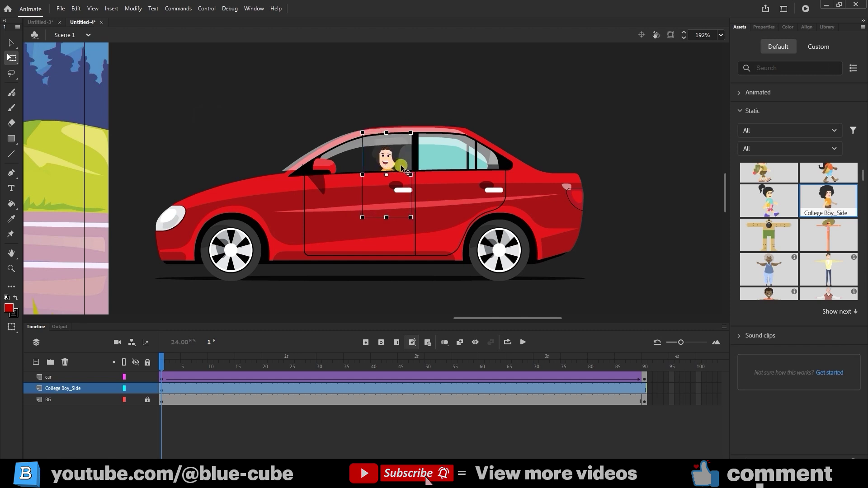
key(Left)
key(Left)
key(Left)
key(Right)
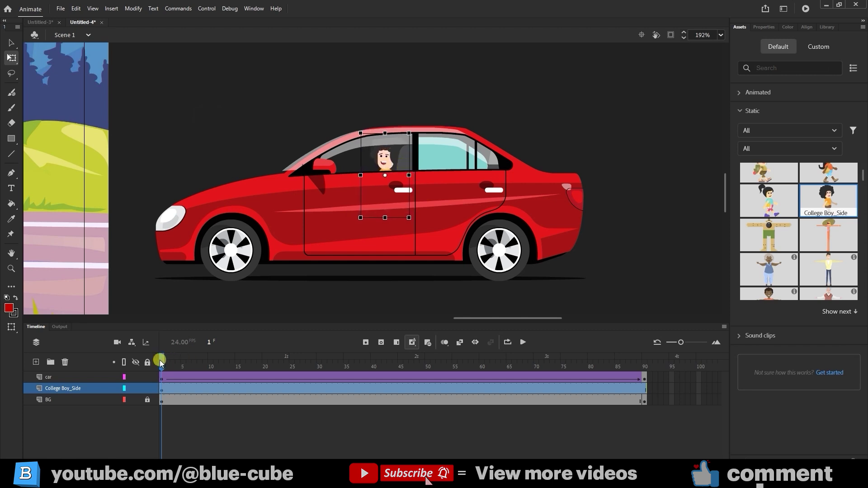
drag(161, 361, 141, 362)
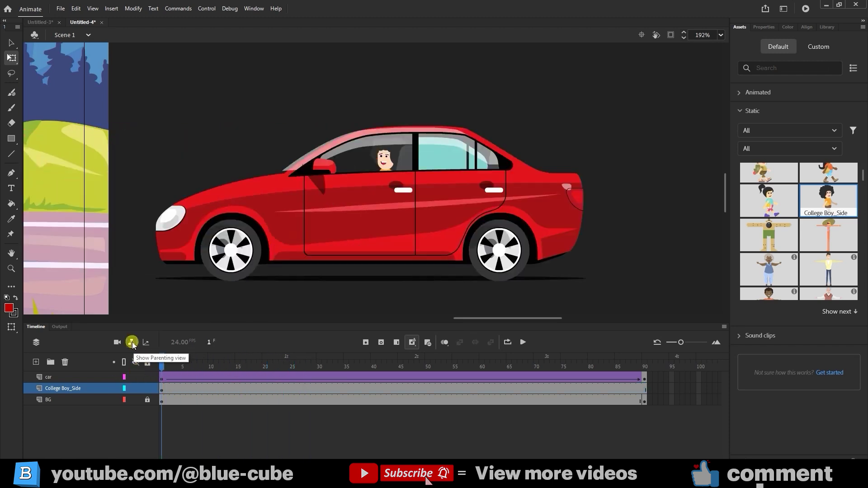
In parenting view, link the College Boy_Side layer to the car layer and scrub to verify
click(132, 343)
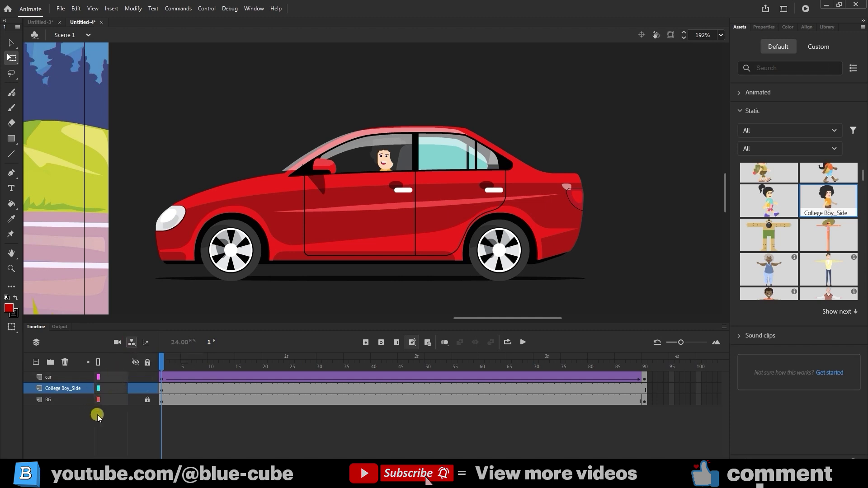
drag(159, 427, 206, 428)
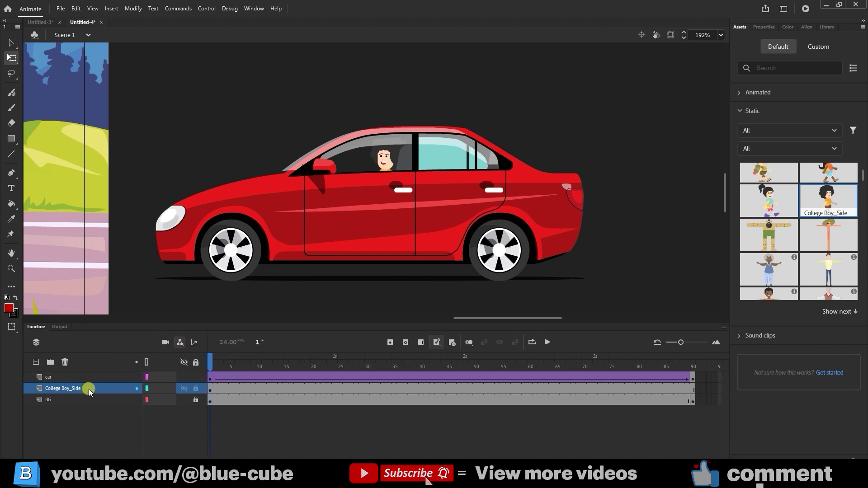
click(151, 389)
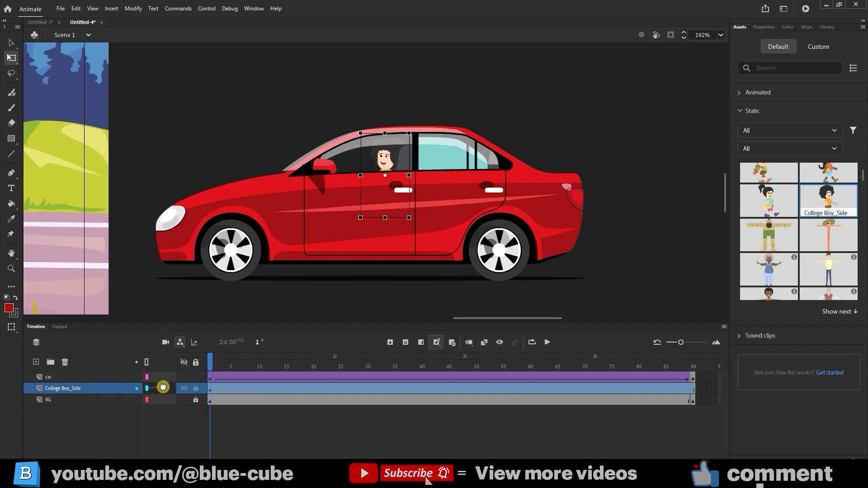
drag(164, 384, 160, 377)
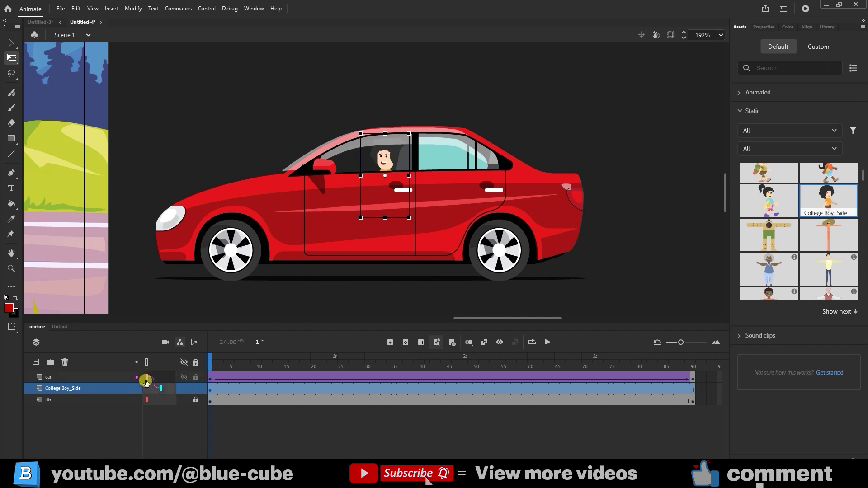
click(205, 364)
mouse_move(205, 365)
mouse_down()
mouse_move(292, 370)
mouse_move(195, 360)
mouse_up()
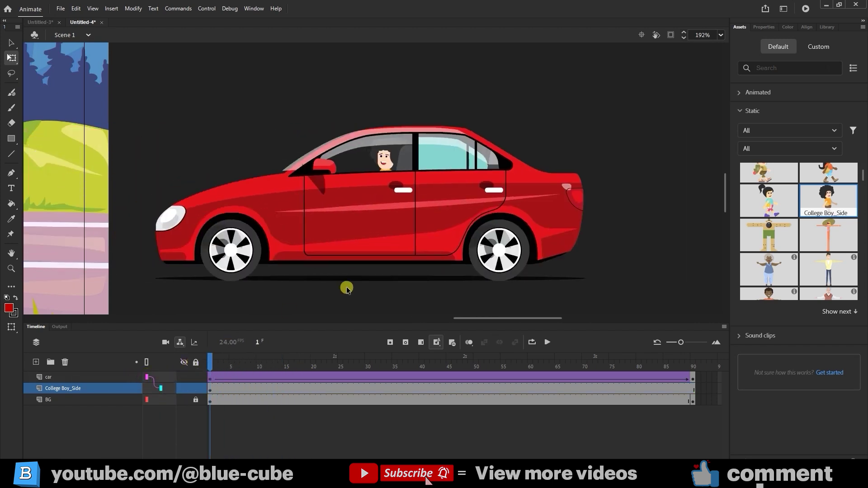
click(721, 35)
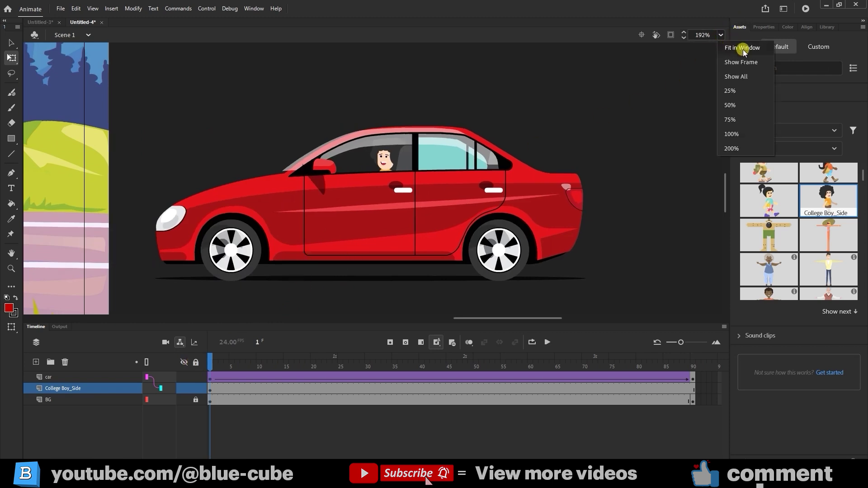
Fit the scene in the window and test the movie with Ctrl+Enter
click(741, 48)
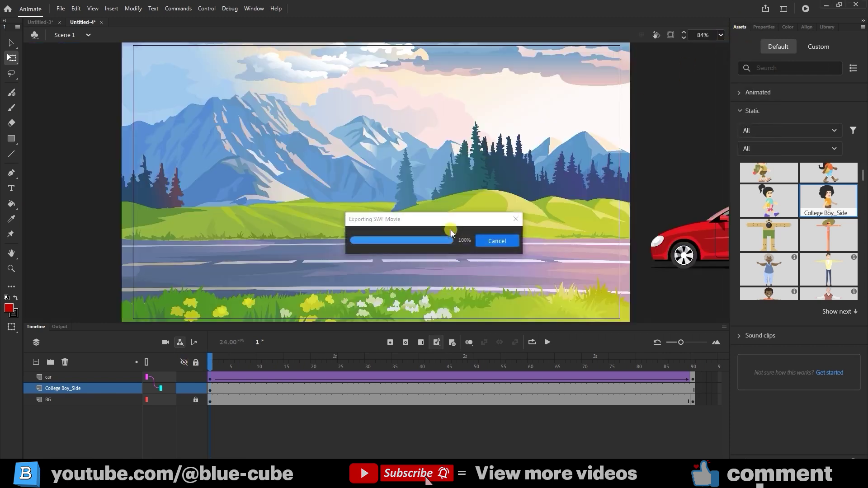
key(ctrl+Return)
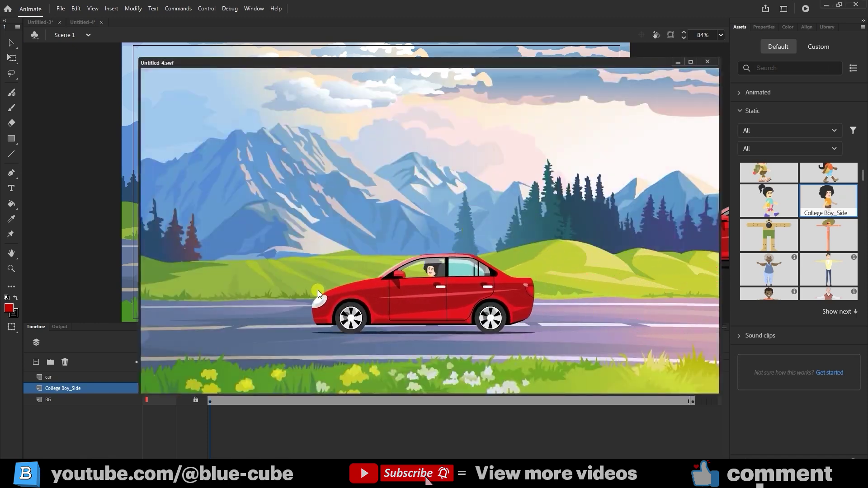